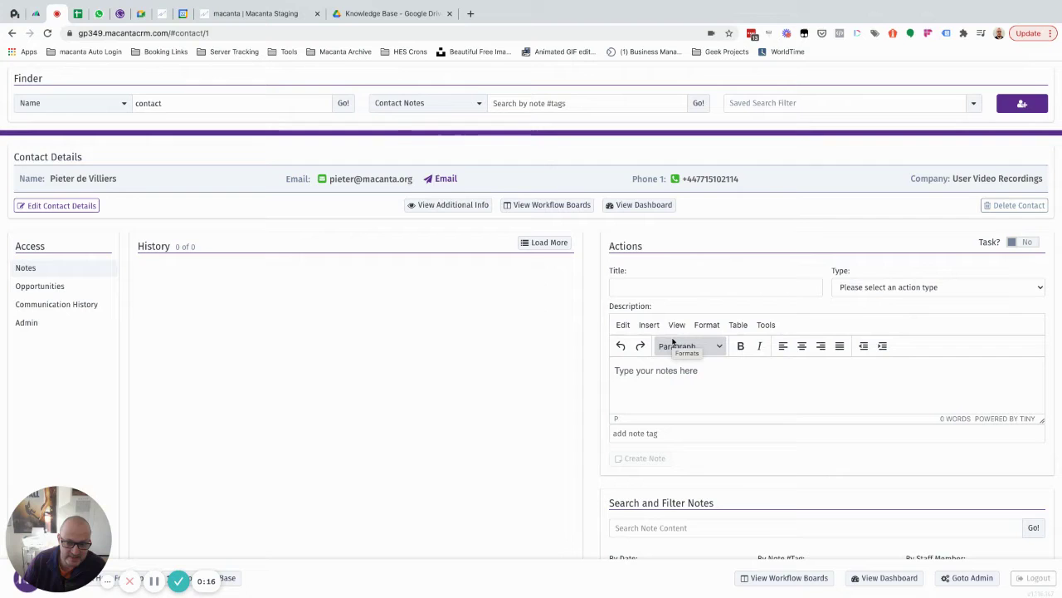
Open the admin data import tool and choose Opportunities as the data import type
click(38, 287)
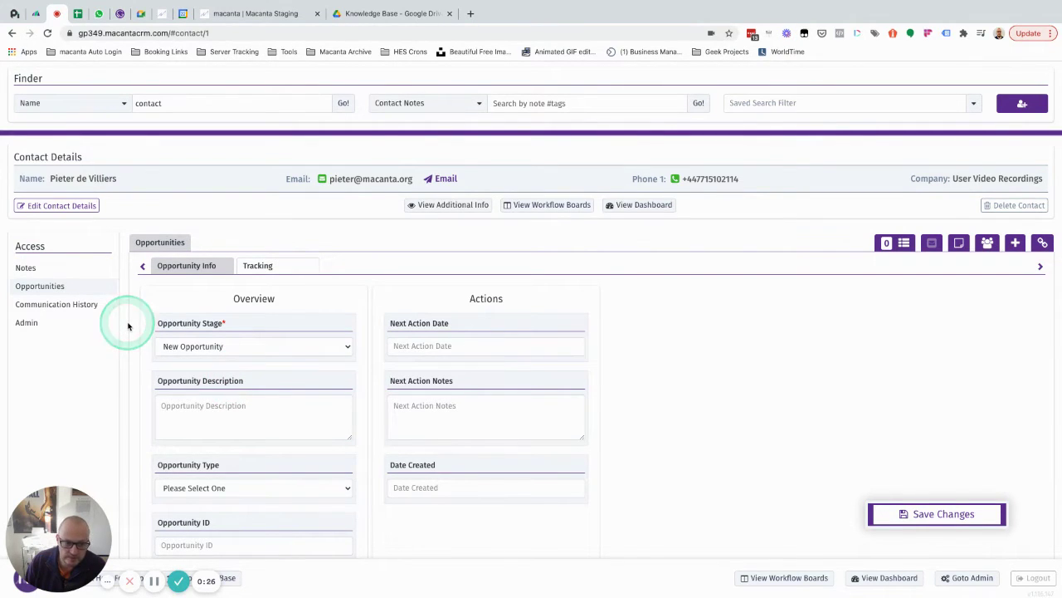
click(27, 322)
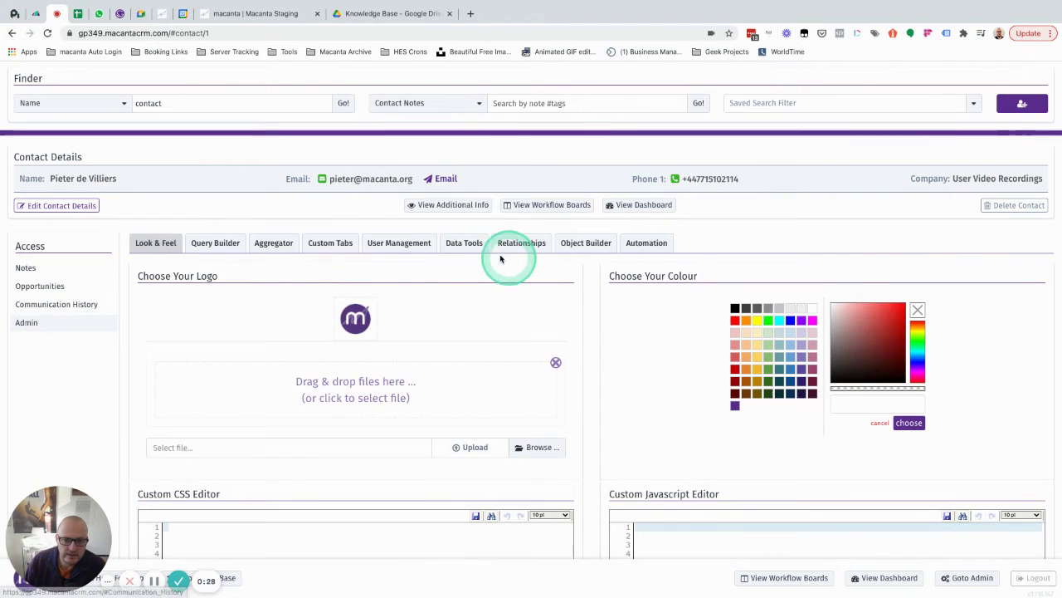
click(462, 244)
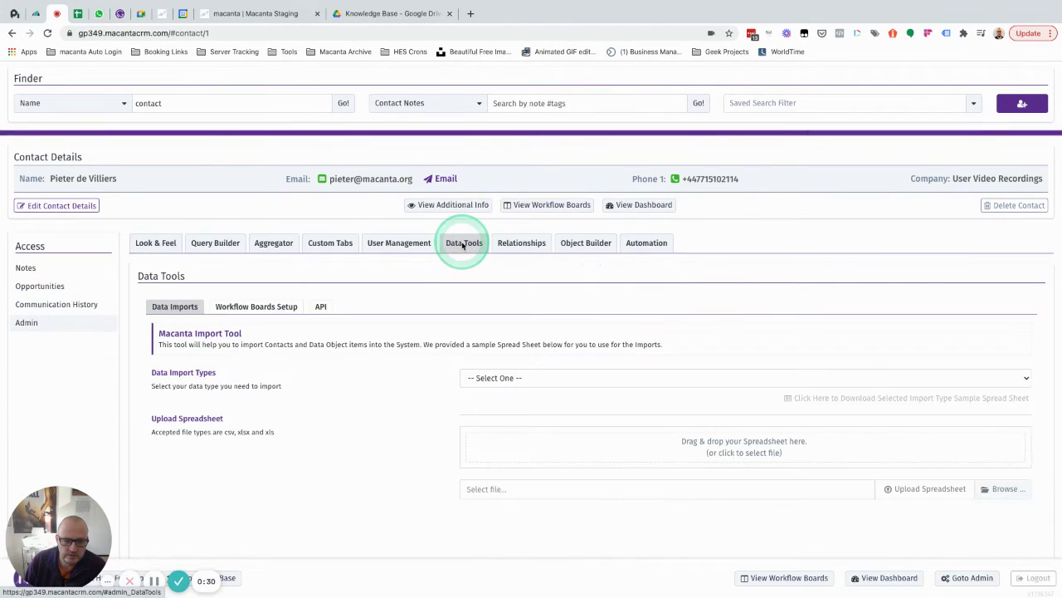
click(544, 378)
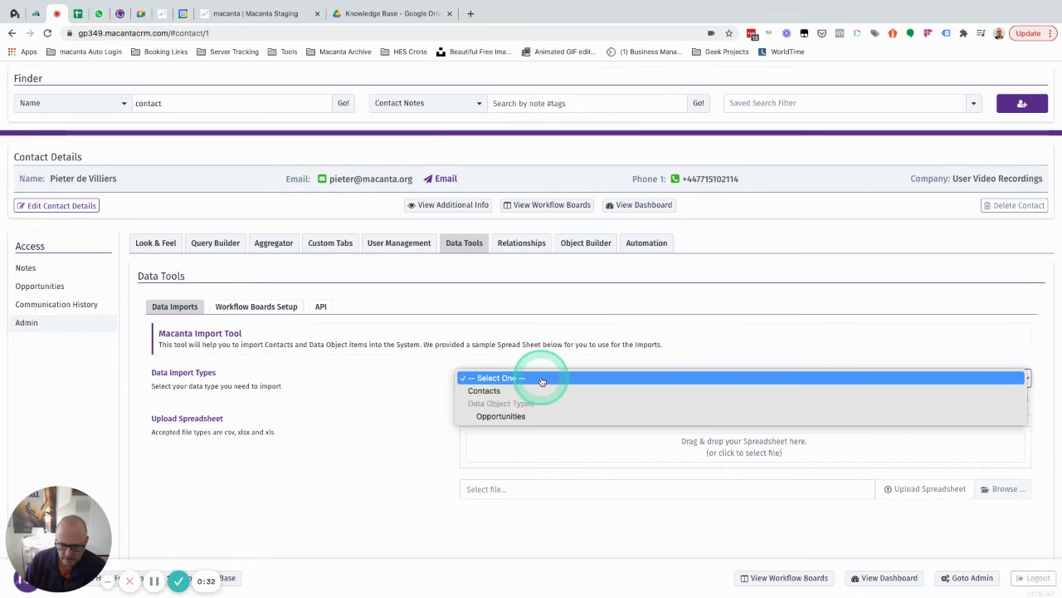
click(513, 417)
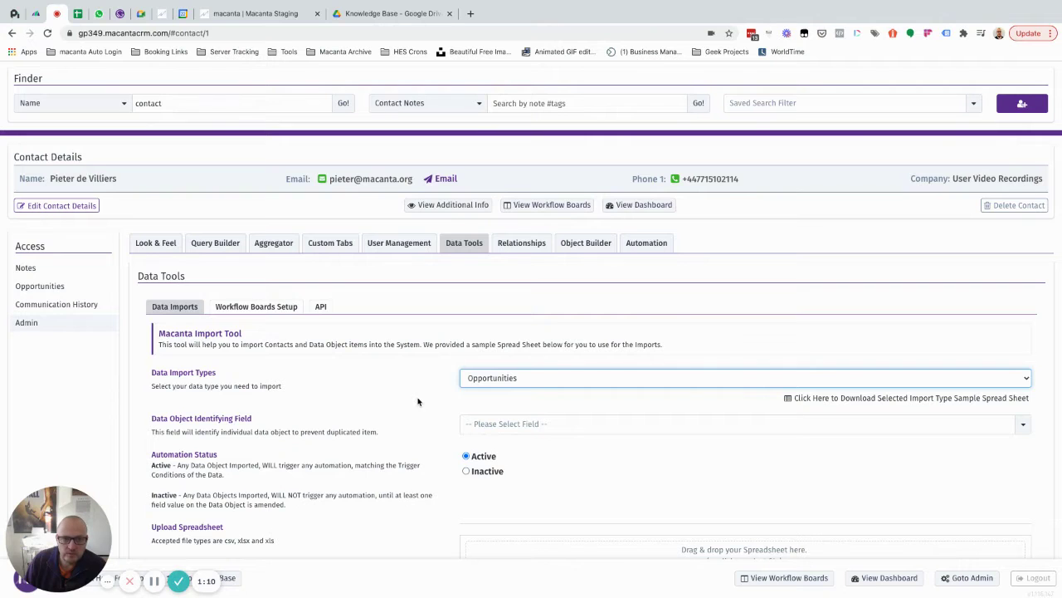
Switch to the SampleSpreadsheetDO (2) spreadsheet in Numbers, delete the Table 1 row and convert the column-name row to a header row
key(ctrl+Right)
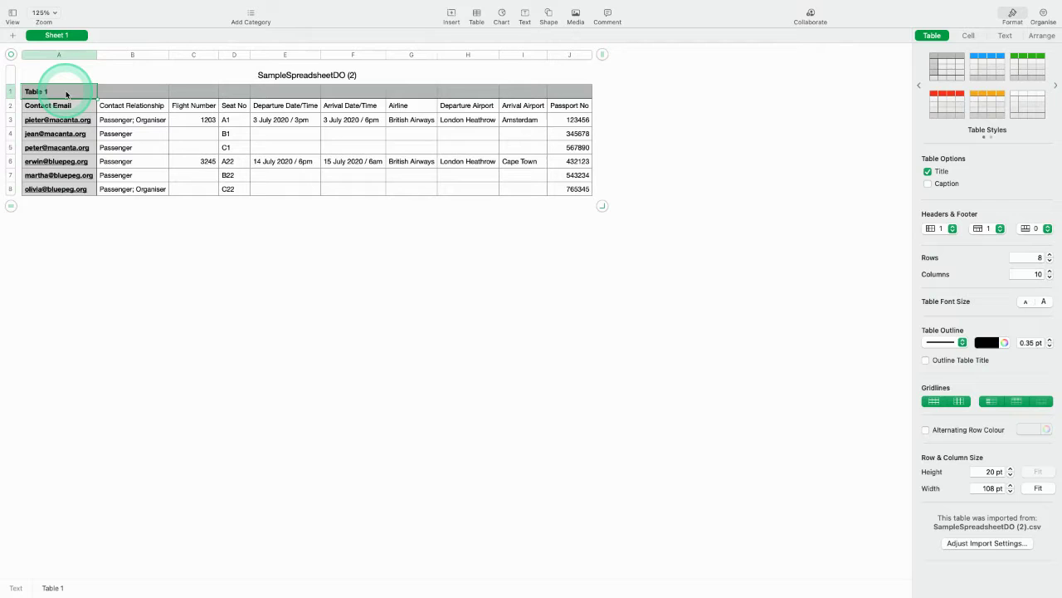
click(10, 93)
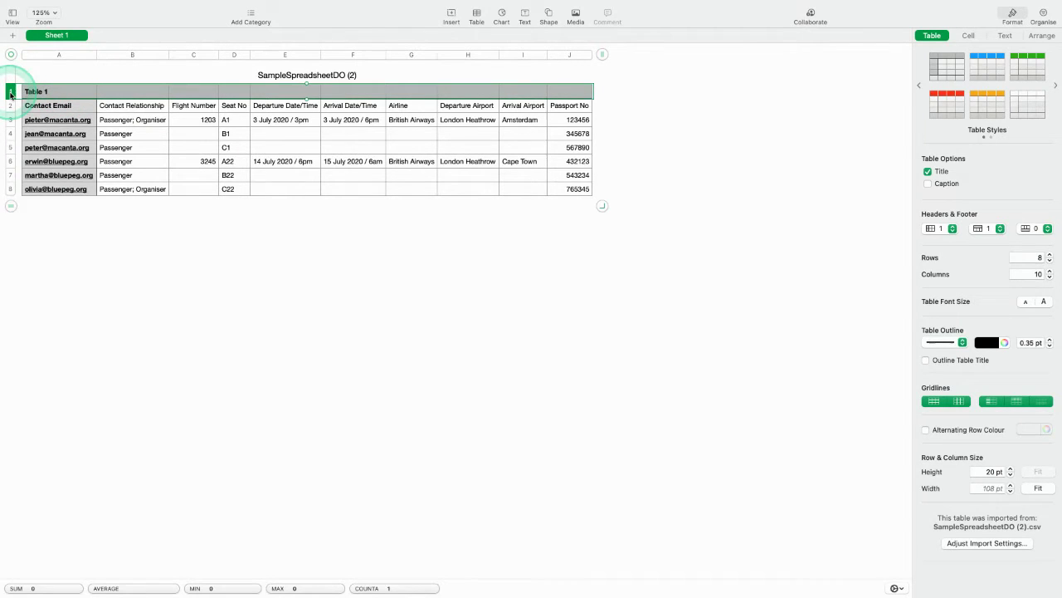
click(10, 95)
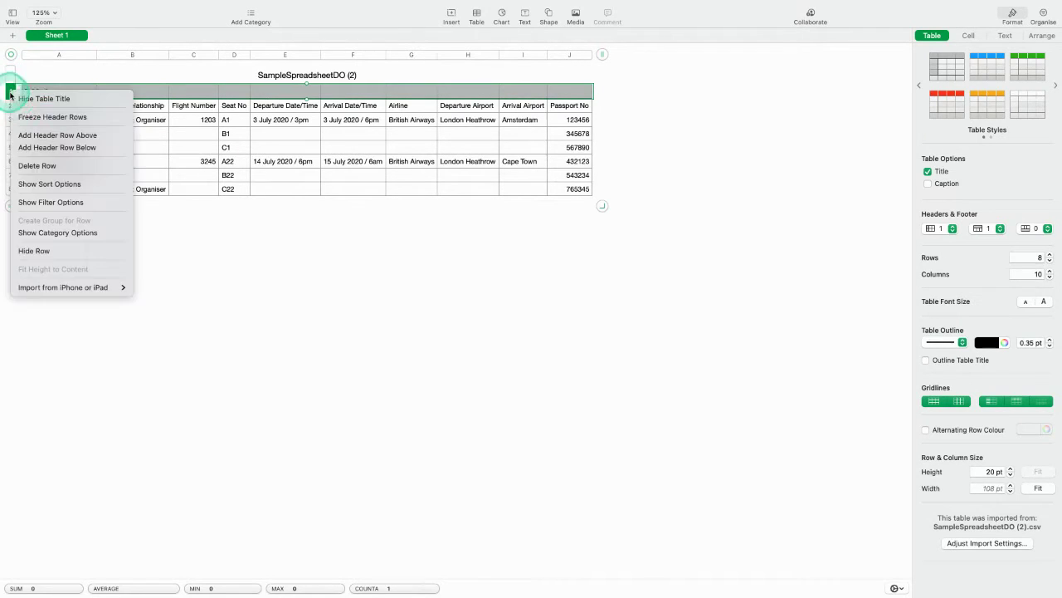
click(37, 169)
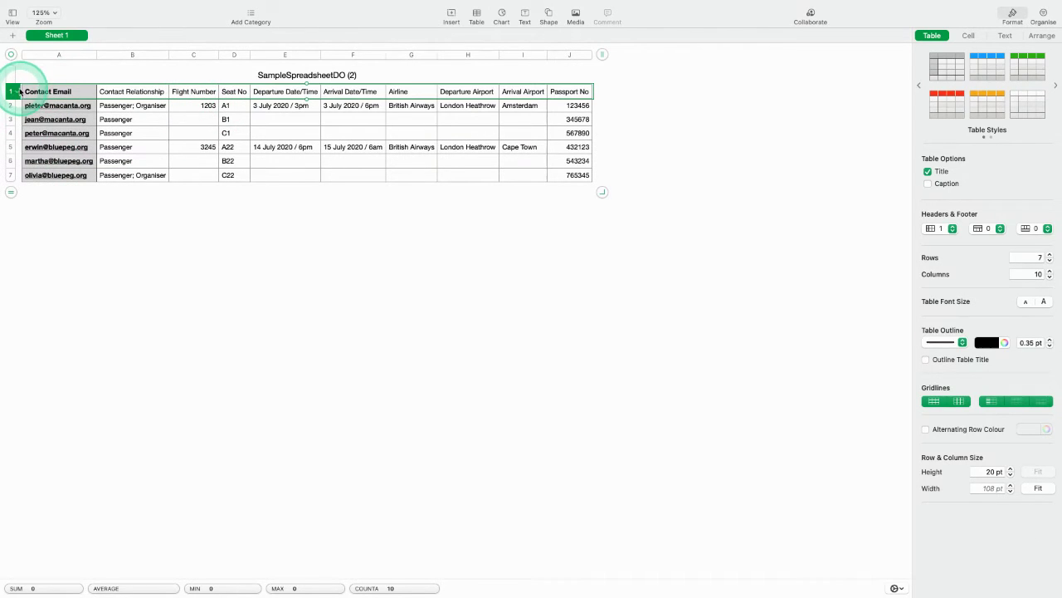
click(9, 94)
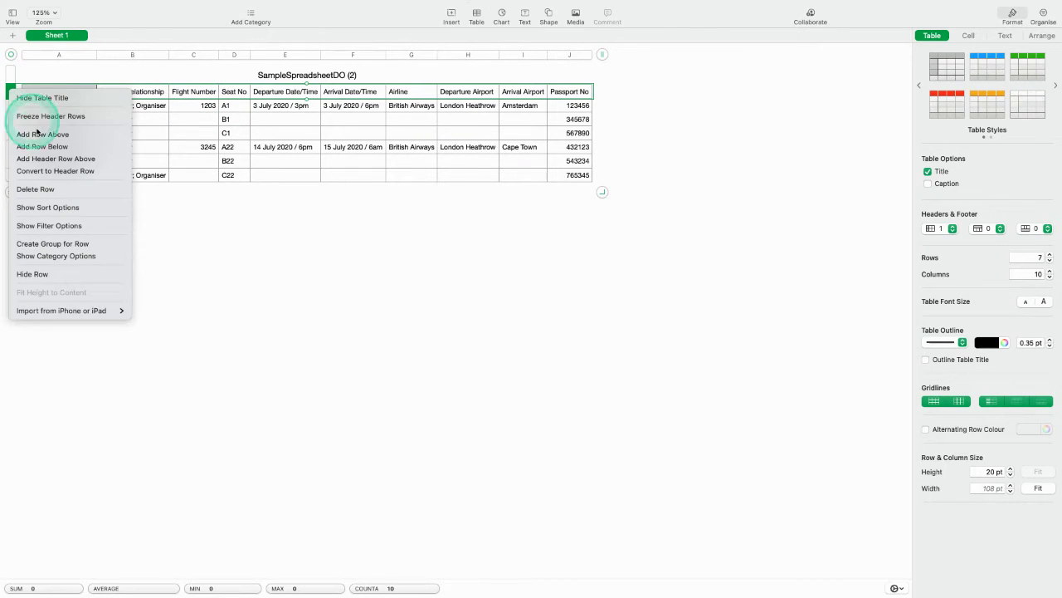
click(48, 170)
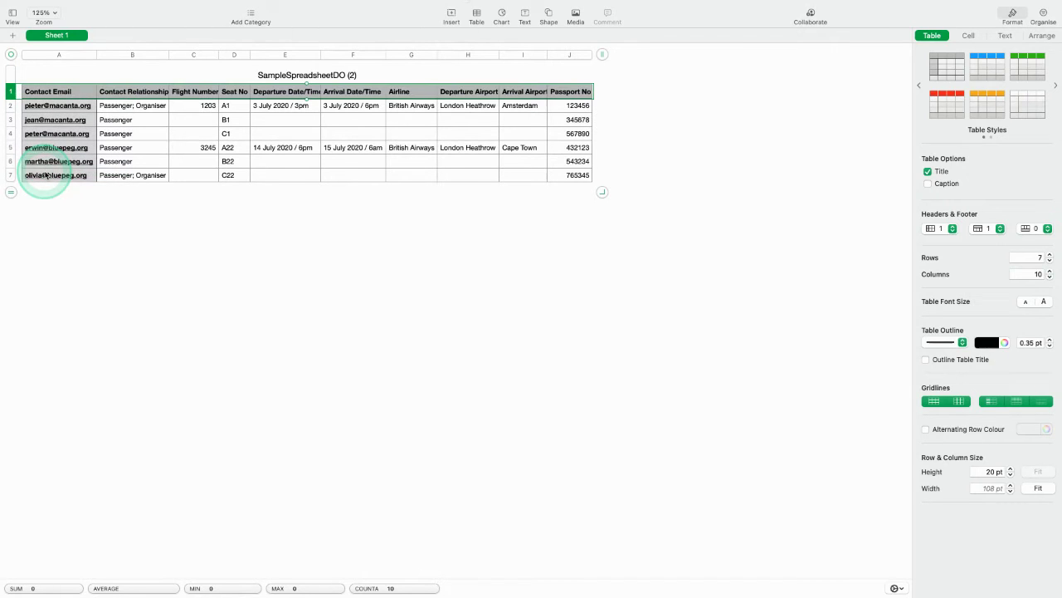
click(424, 244)
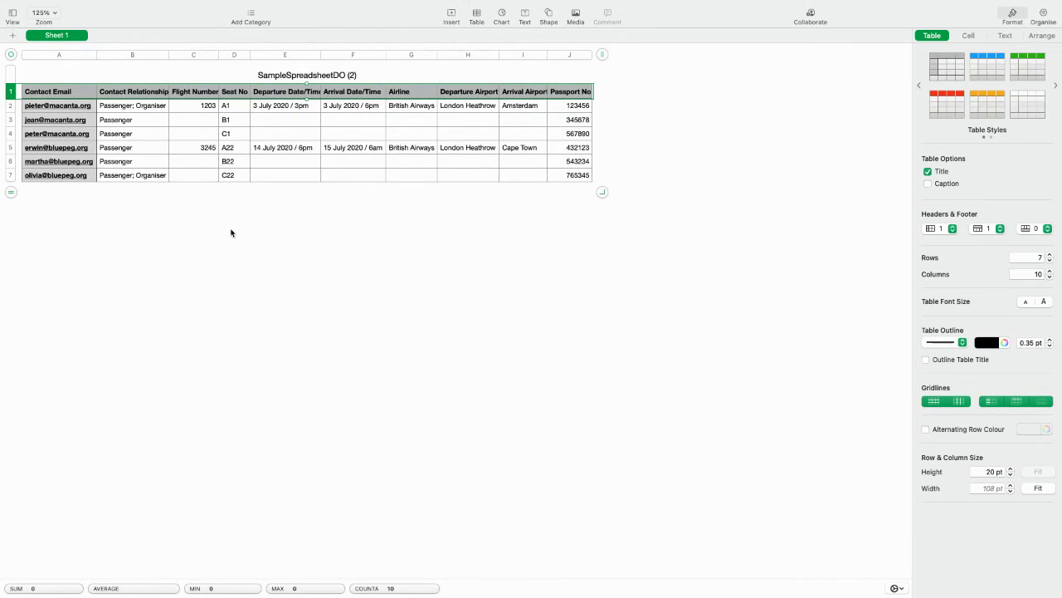
Examine how the Flight Number, departure, arrival and seat cells are filled in for the passengers of the first flight
key(ctrl+Left)
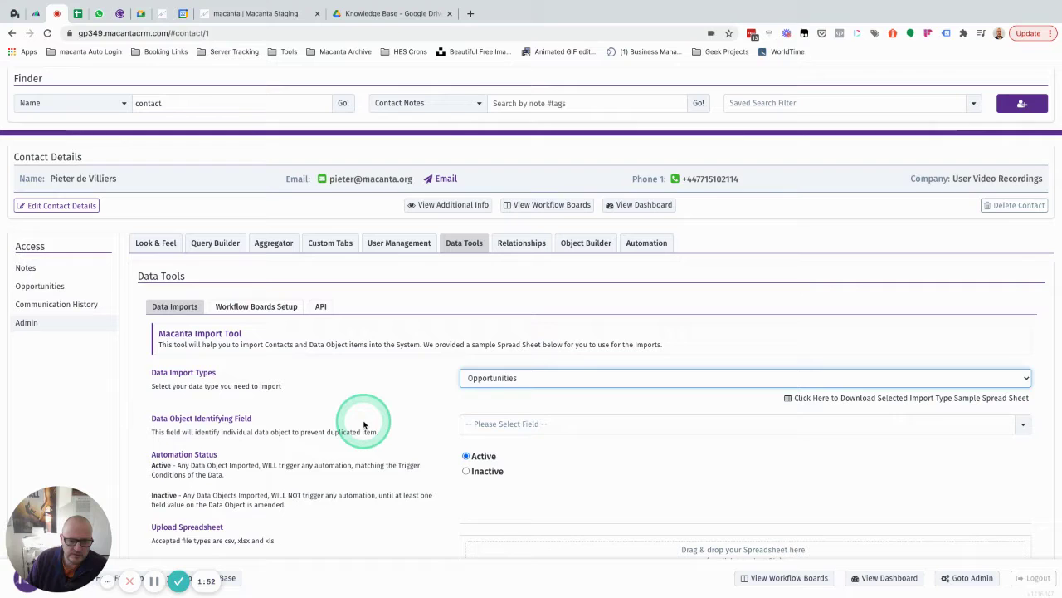
key(ctrl+Right)
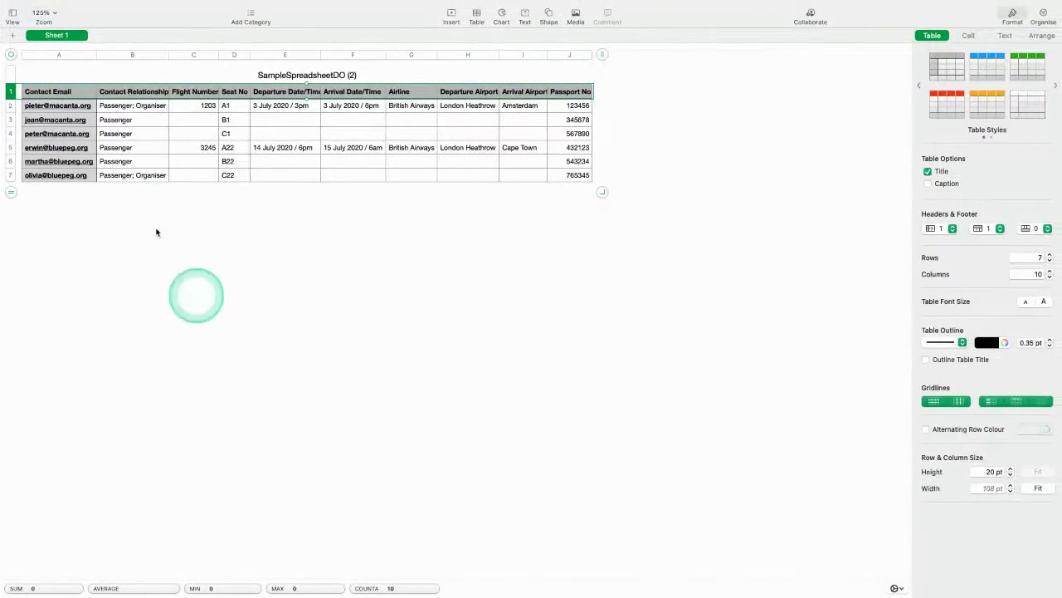
click(195, 57)
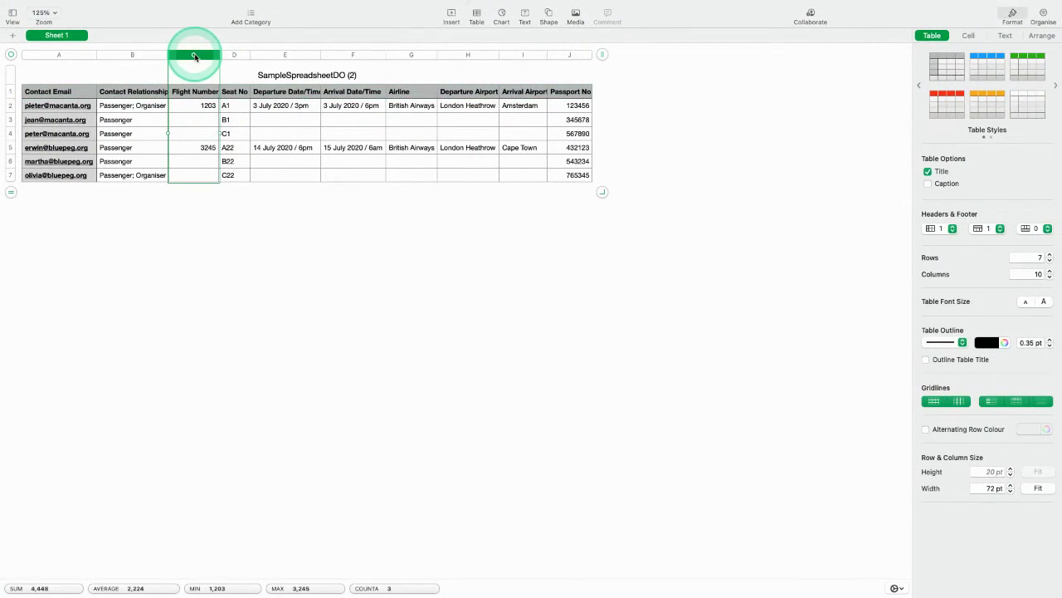
click(188, 108)
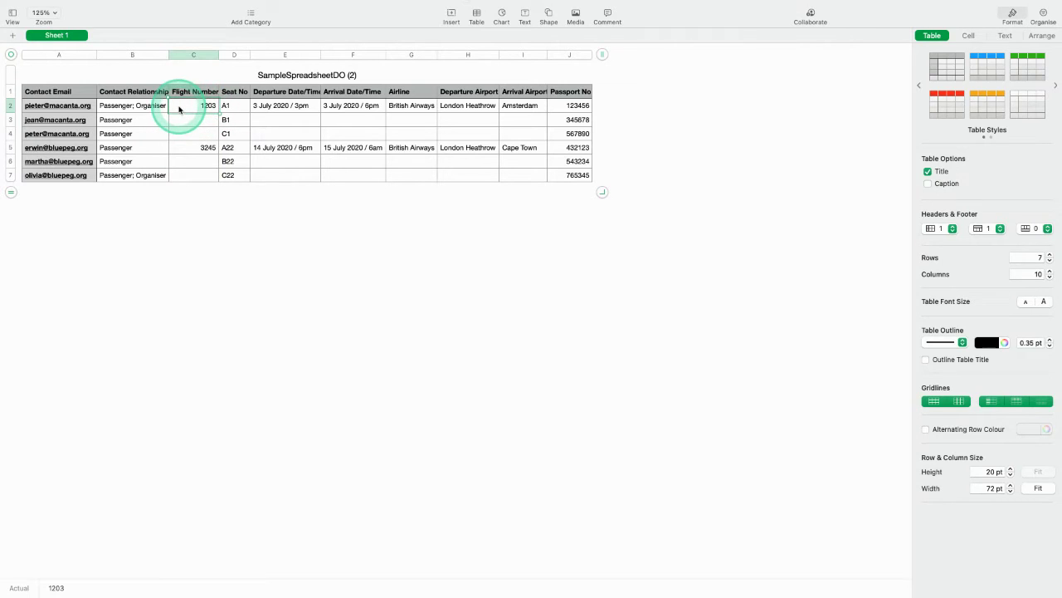
click(181, 120)
click(183, 134)
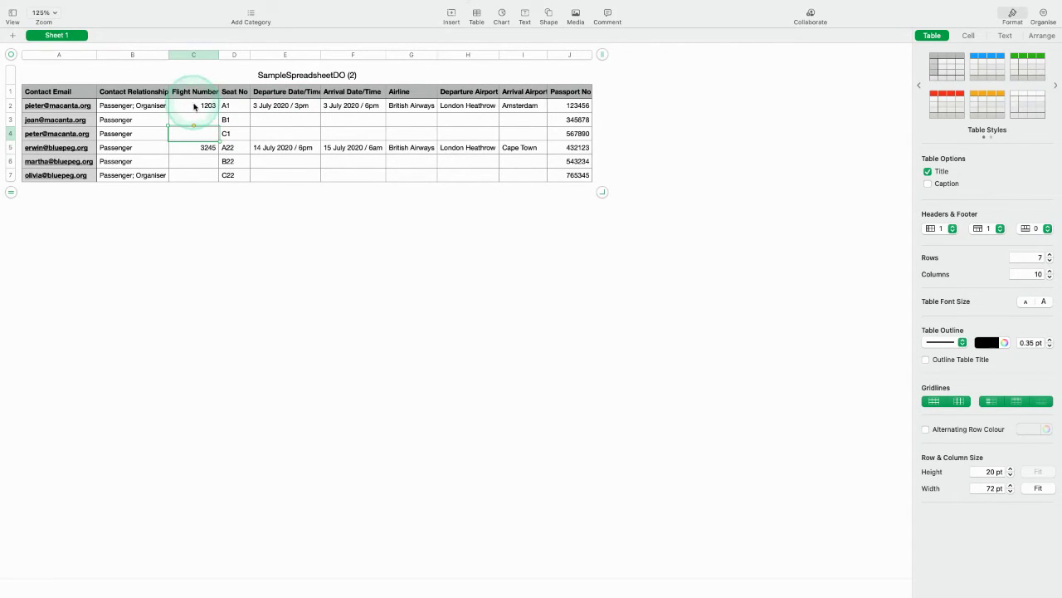
click(190, 107)
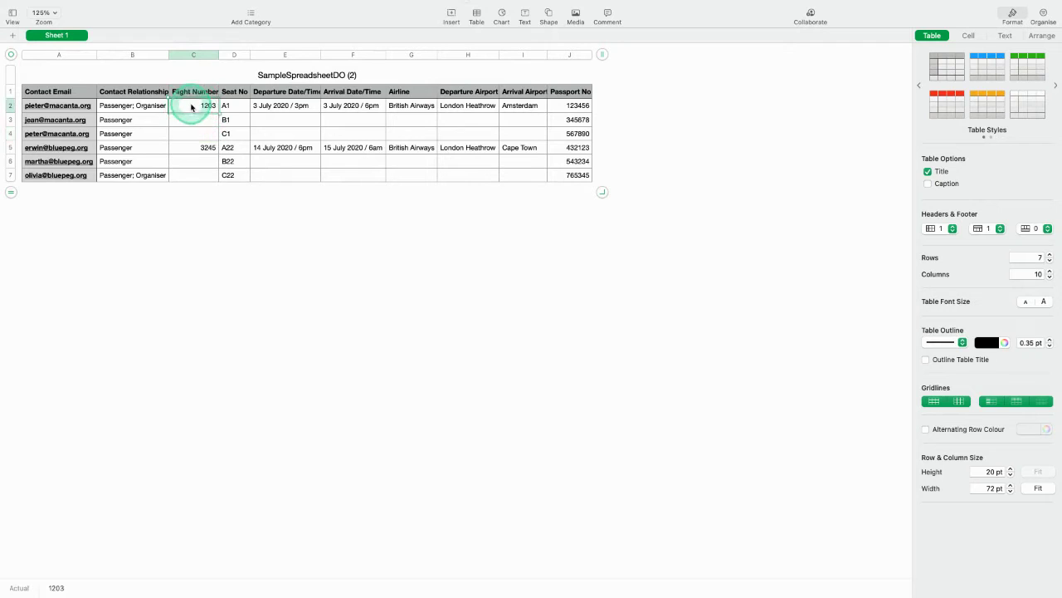
click(268, 106)
click(280, 121)
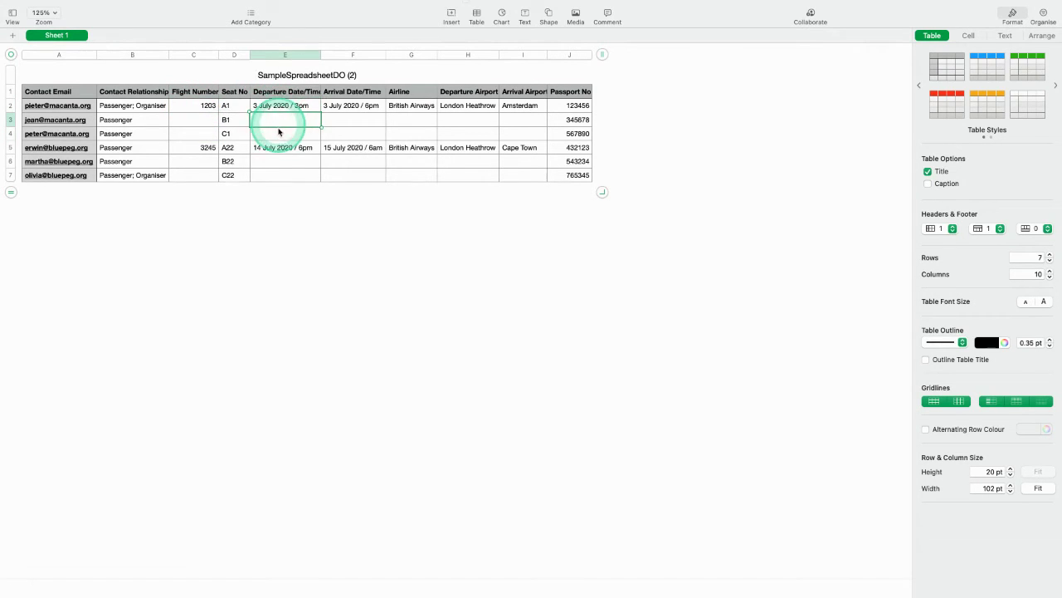
click(339, 122)
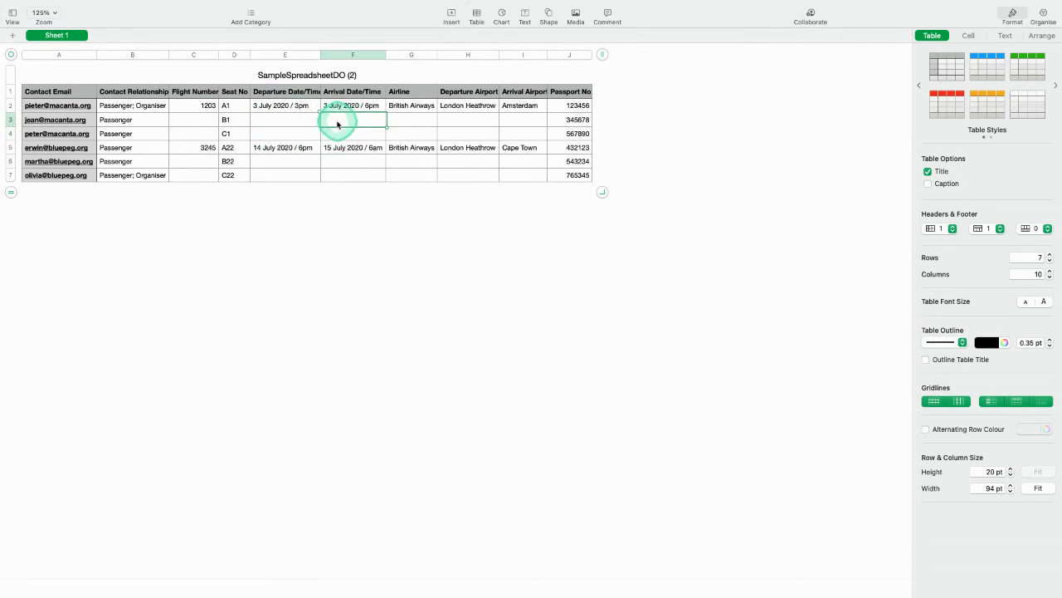
click(234, 119)
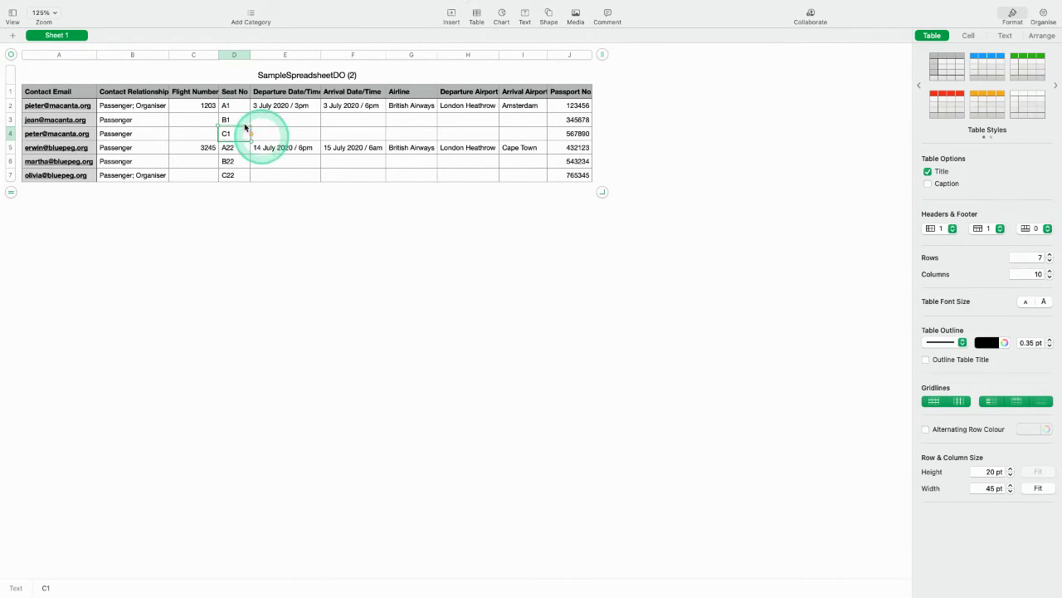
Examine how the Flight Number column groups the passenger rows under flights 1203 and 3245
click(186, 56)
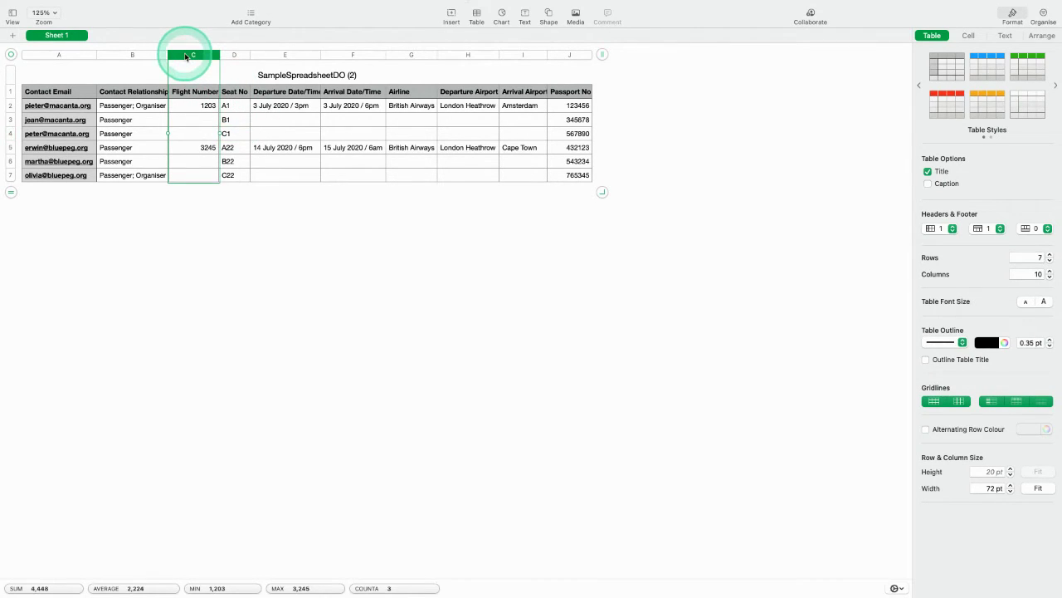
click(190, 106)
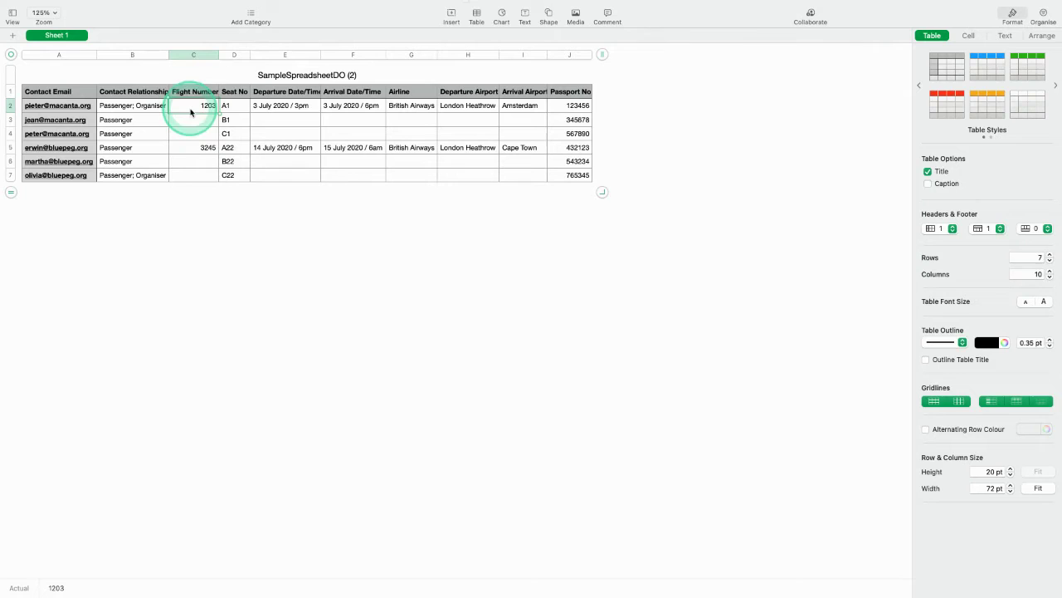
click(196, 118)
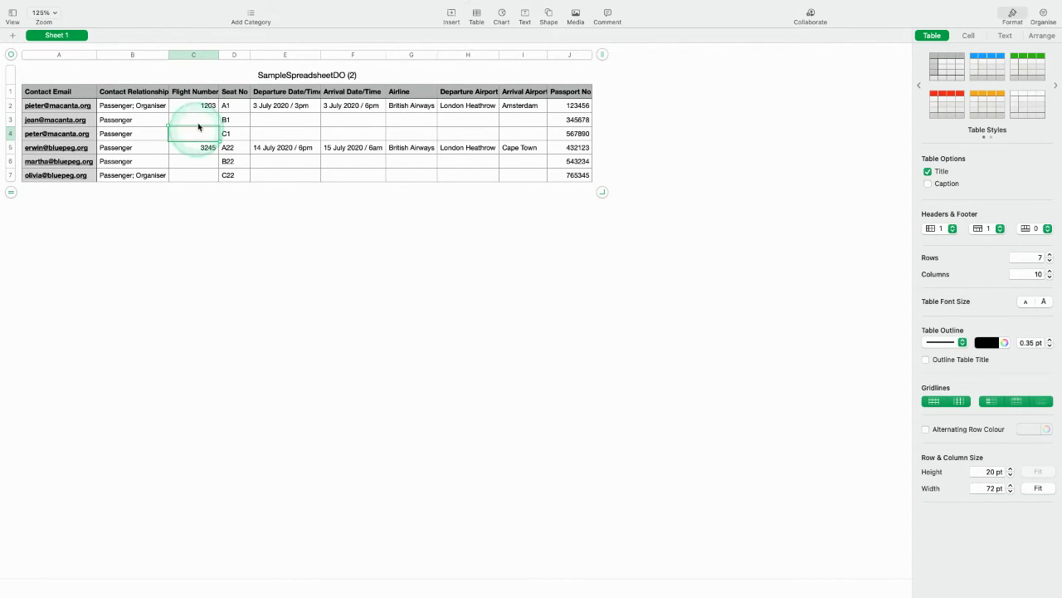
click(190, 107)
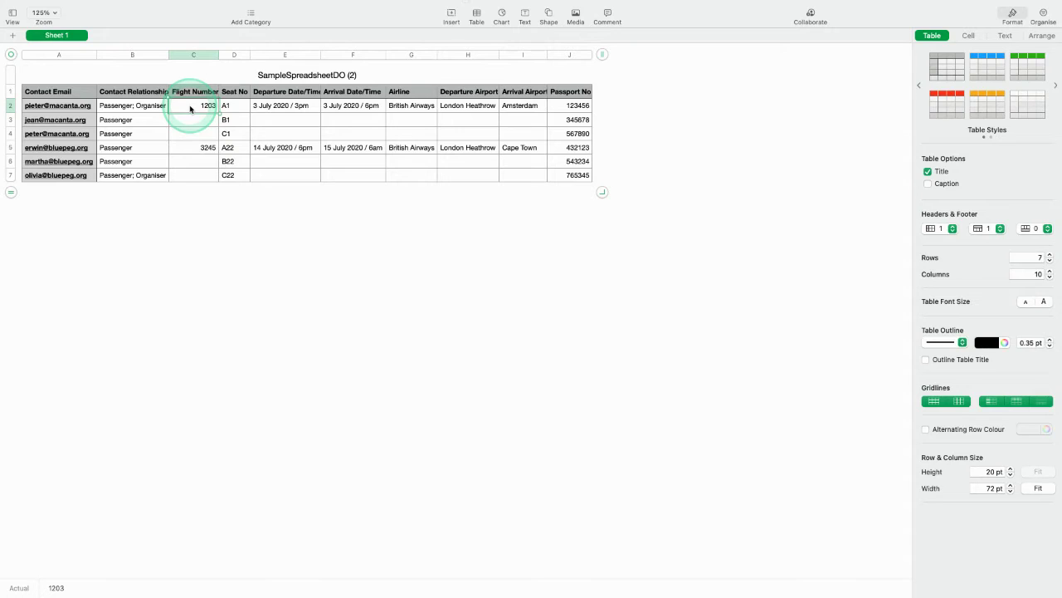
click(186, 149)
click(195, 159)
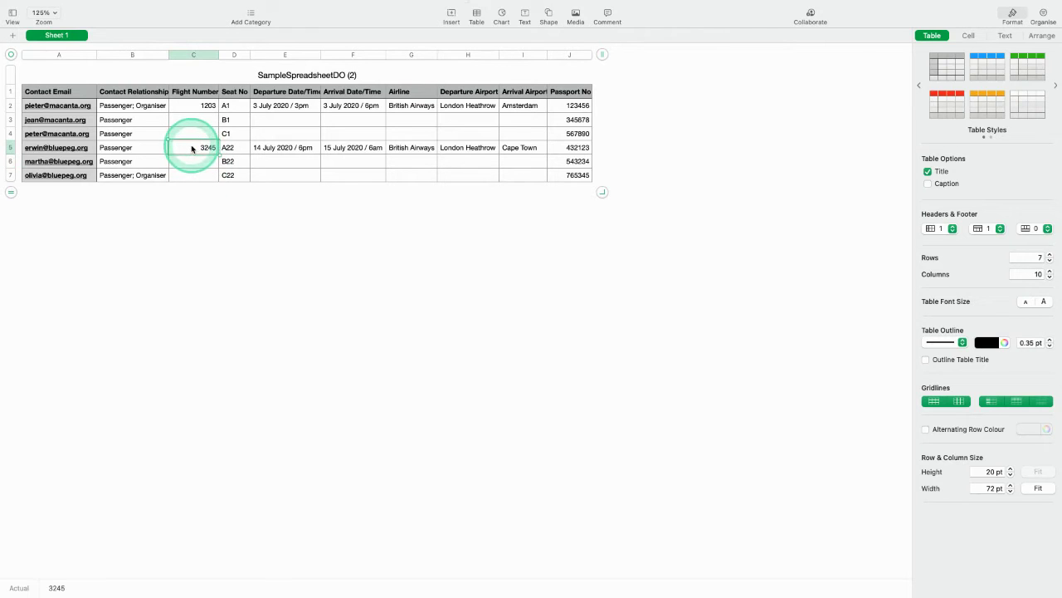
click(198, 175)
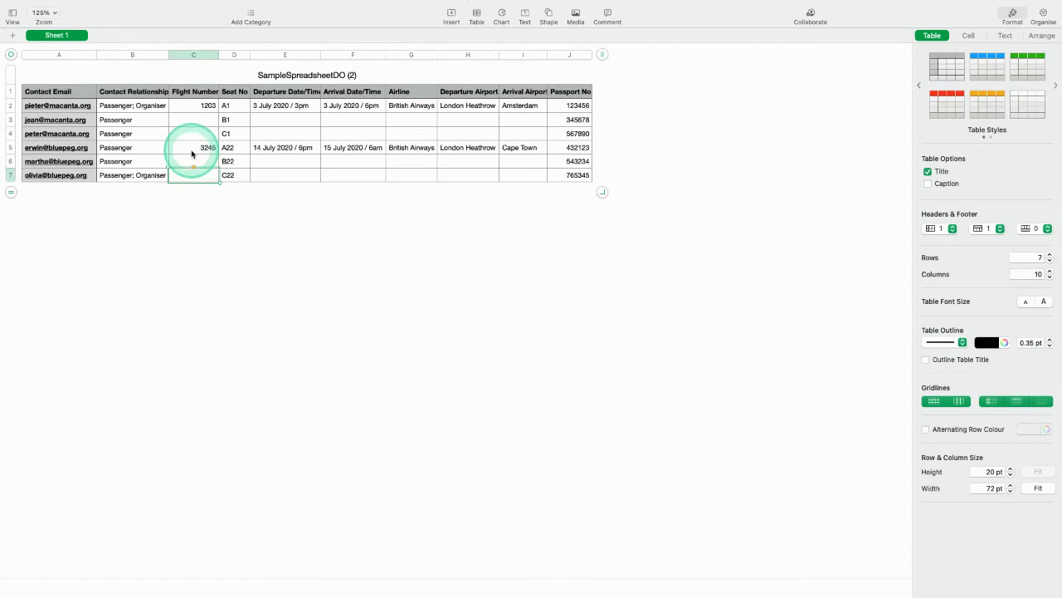
click(197, 150)
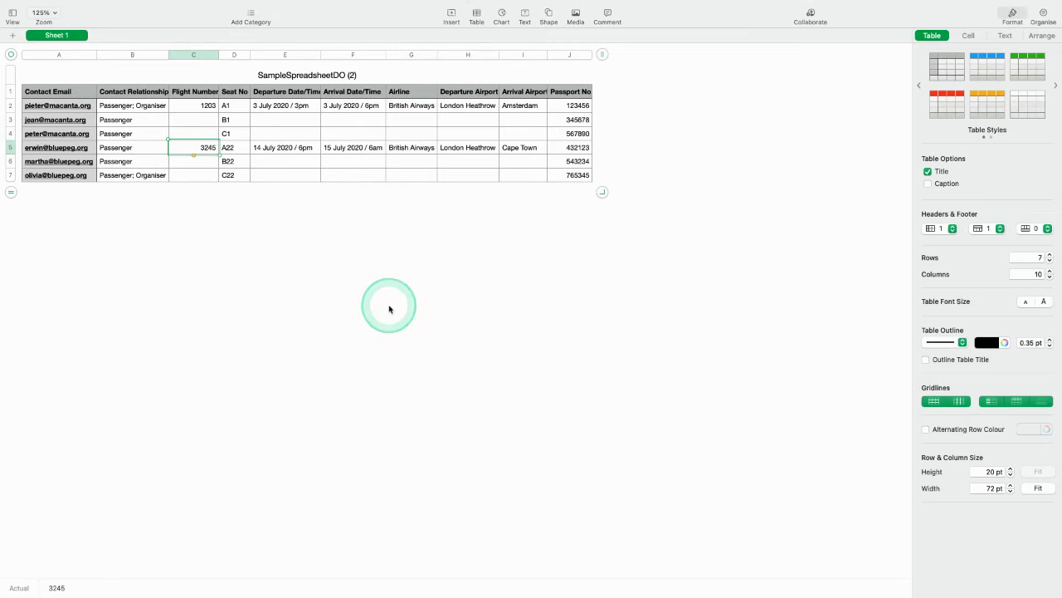
Review the import settings in Macanta, and examine the relationship and Opportunity ID columns of SampleSpreadsheetDO (1) in Numbers
key(ctrl+Left)
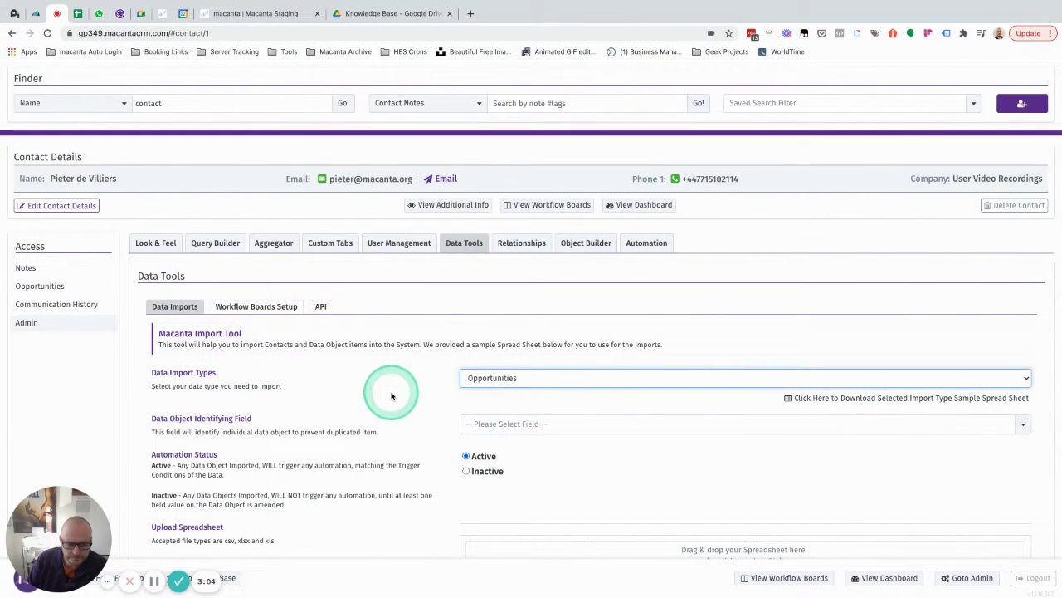
scroll(391, 395, down, 2)
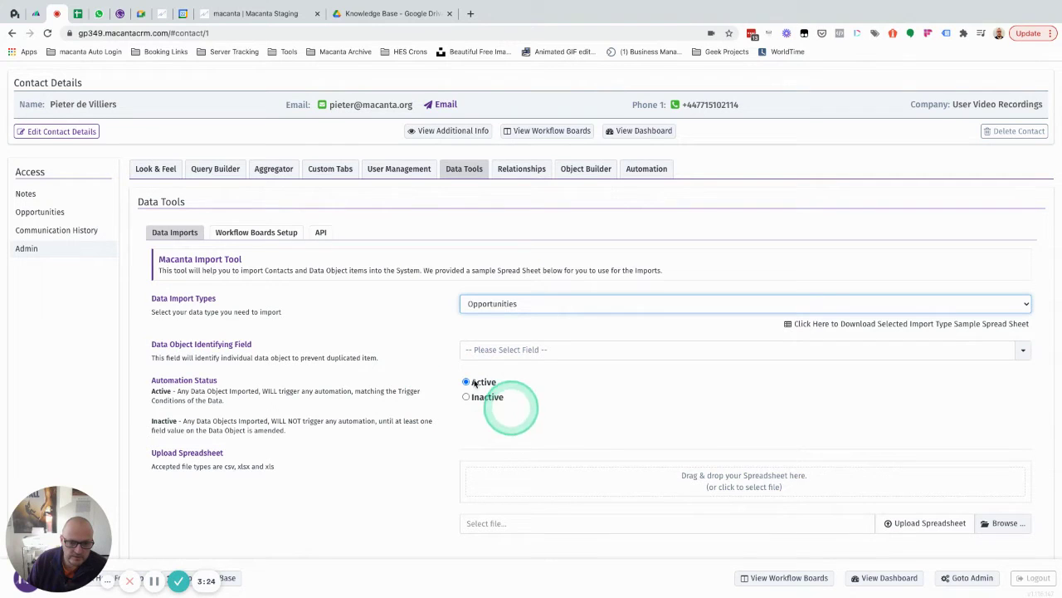
scroll(422, 357, up, 2)
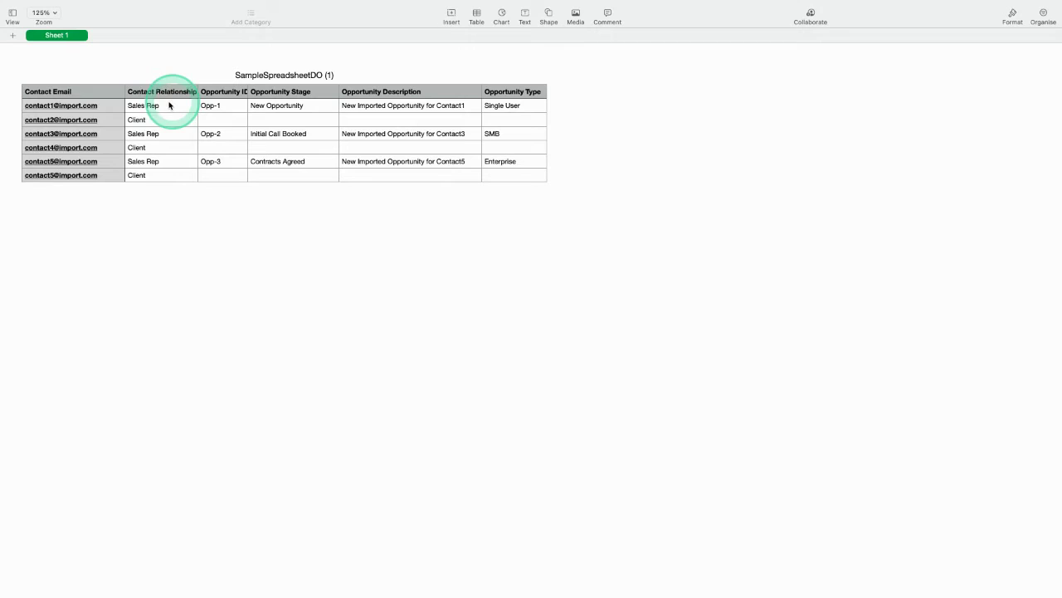
click(165, 108)
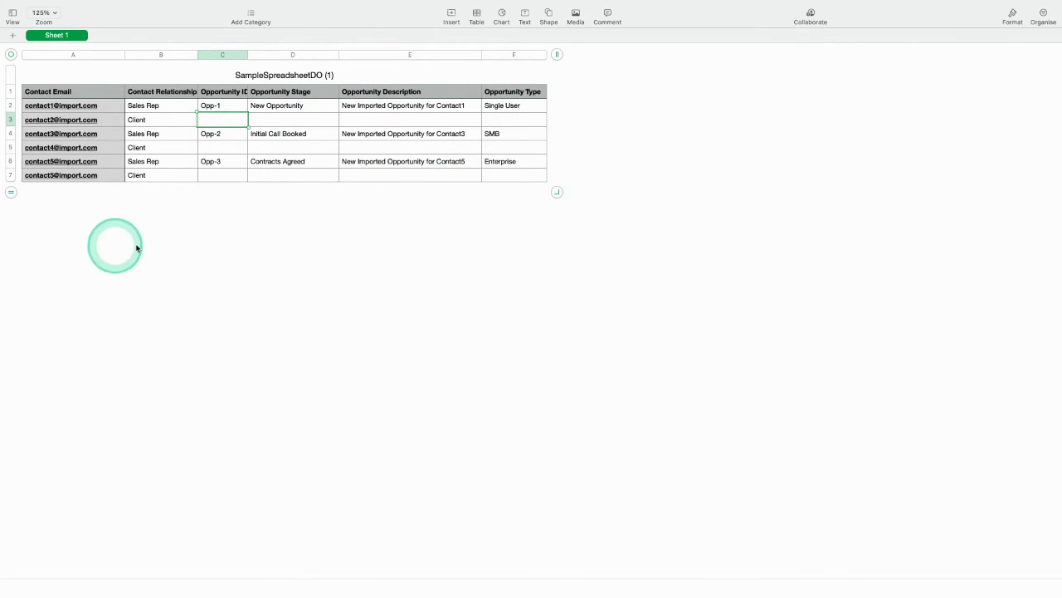
Switch back to Macanta and set the Data Object Identifying Field of the import to Opportunity ID
key(ctrl+Left)
key(ctrl+Left)
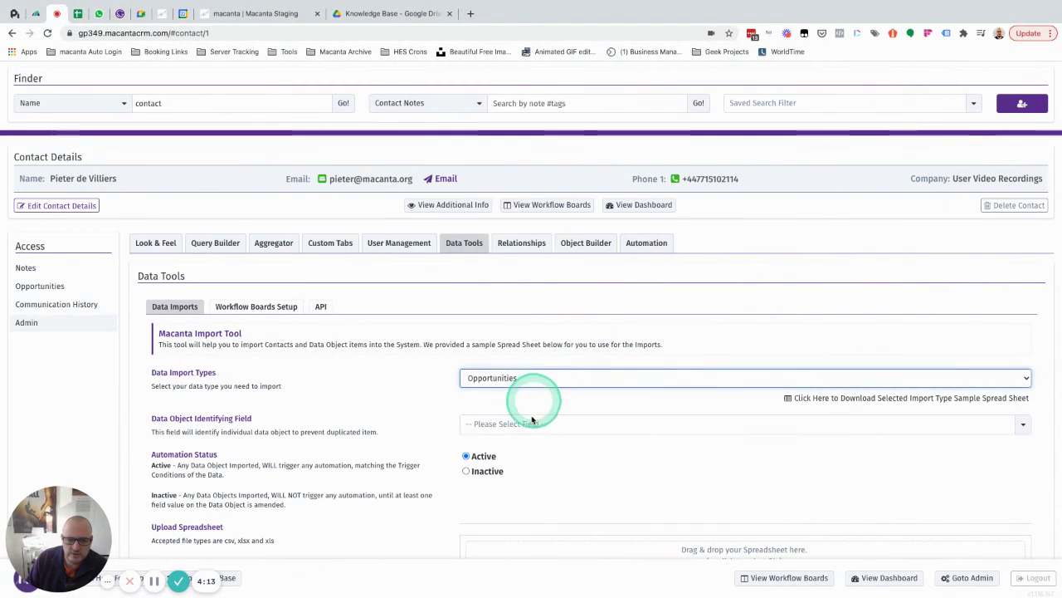
click(531, 425)
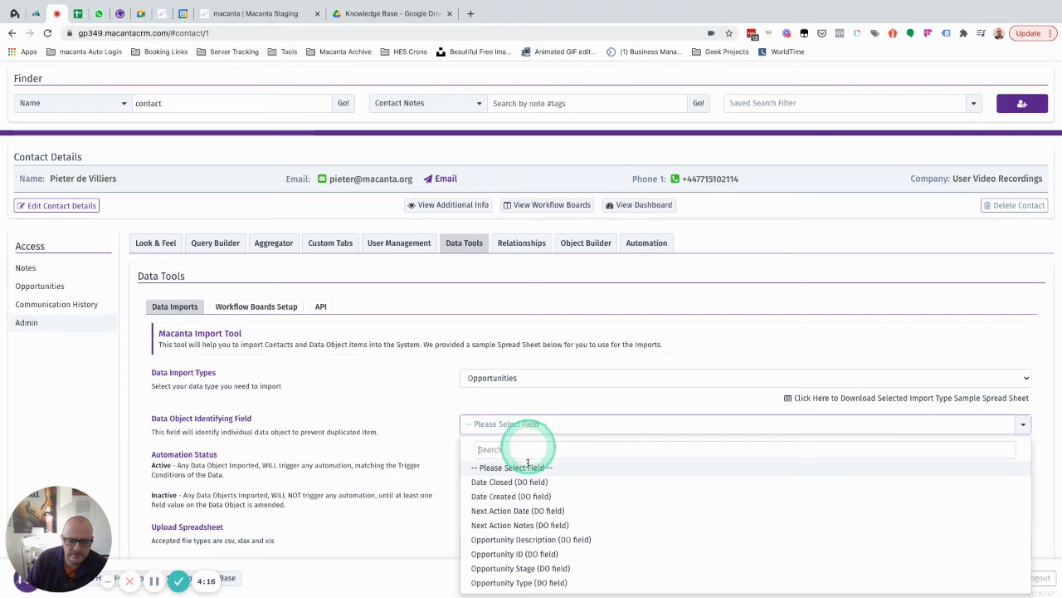
click(509, 554)
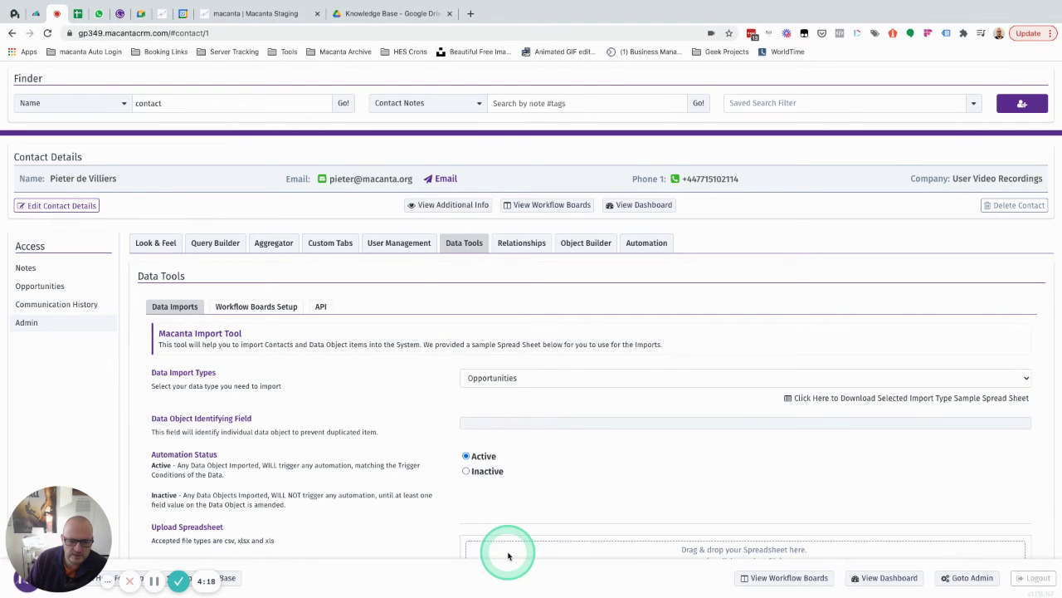
Switch to Numbers and export the SampleSpreadsheetDO (1) sheet as a CSV file named Opportunities on the Desktop
scroll(564, 474, down, 2)
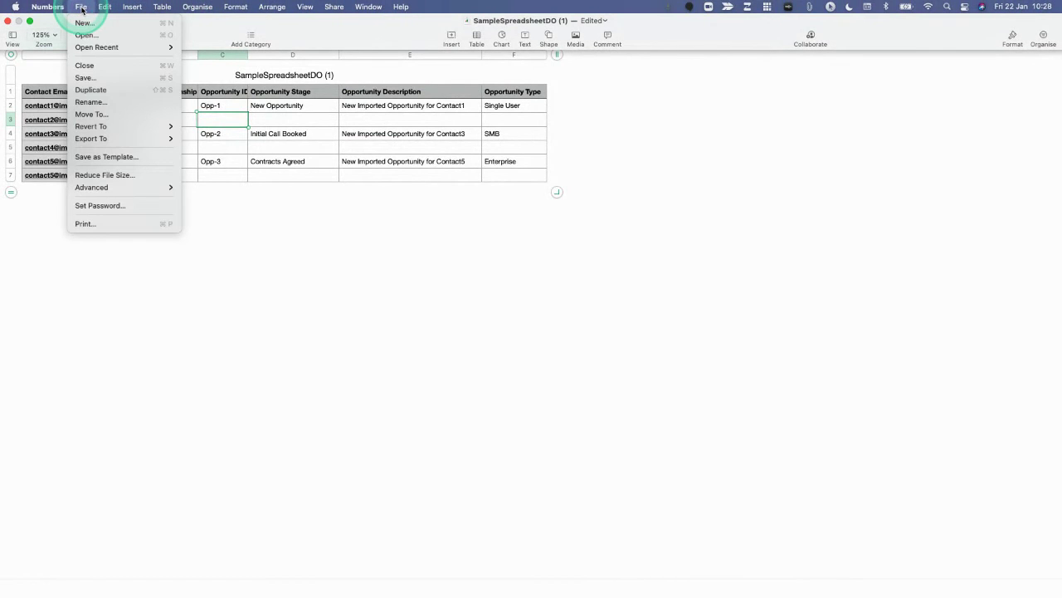
mouse_move(94, 138)
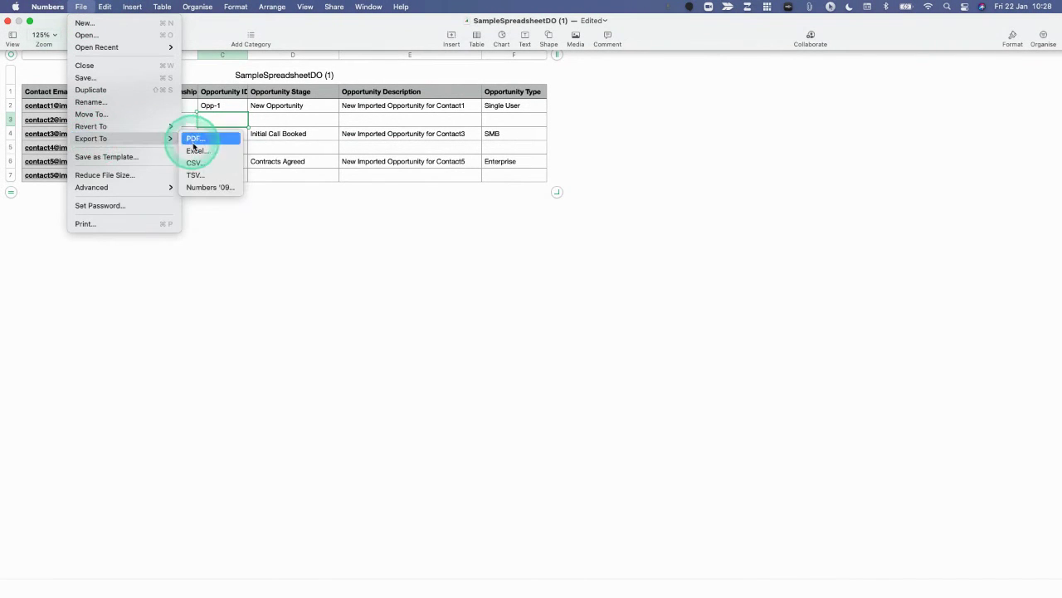
click(193, 162)
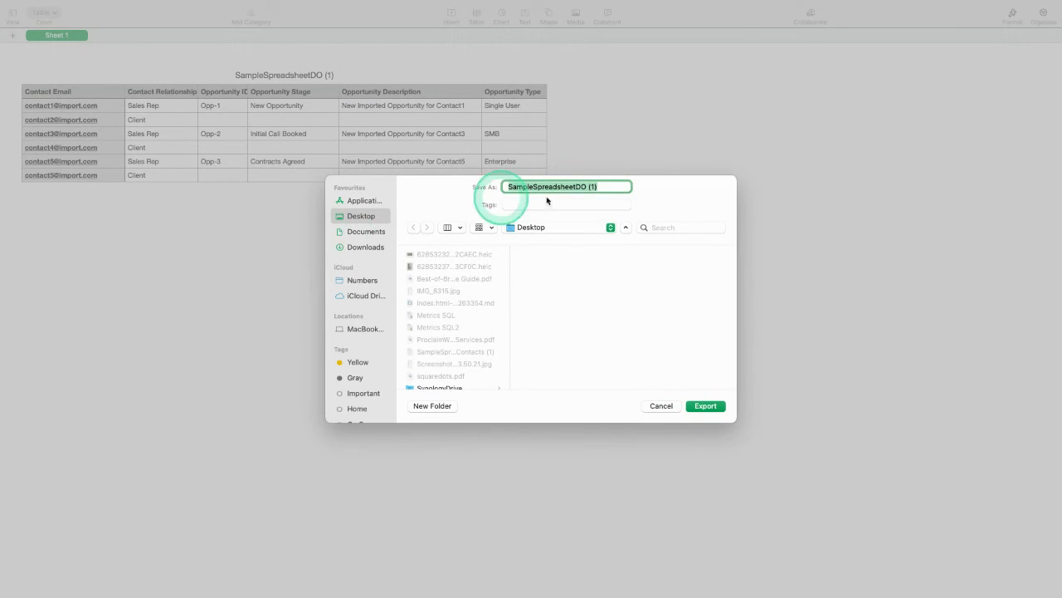
text(Opportunities)
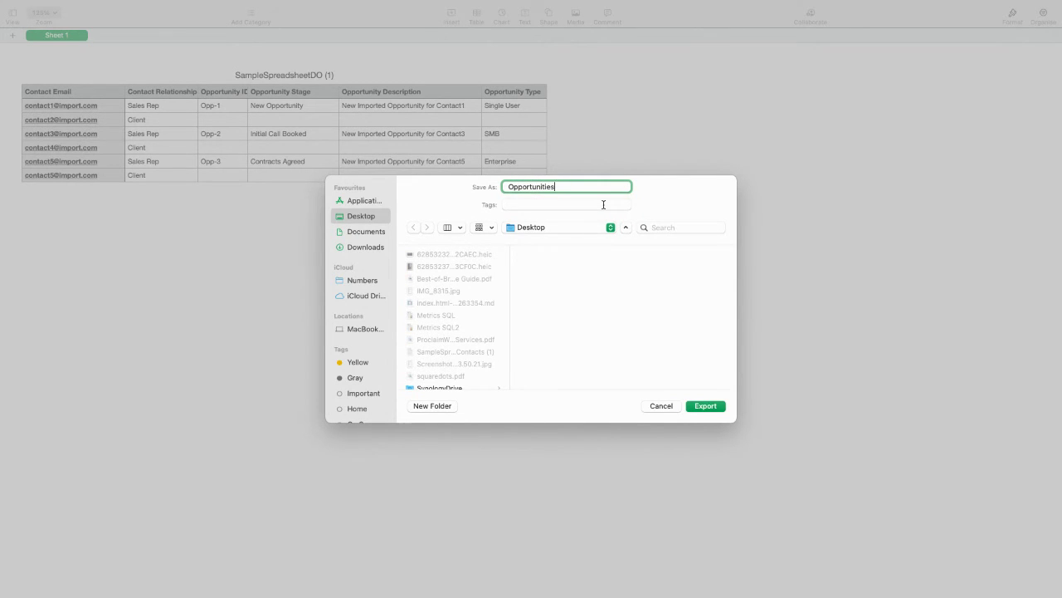
key(Return)
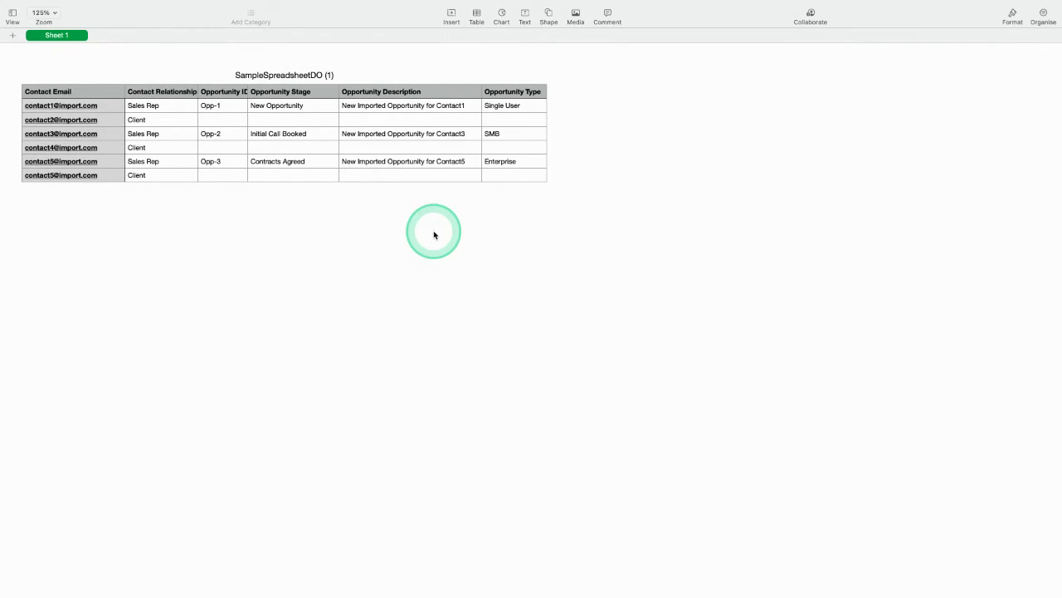
Switch back to Macanta, upload the exported Opportunities CSV file in the import tool, start the import and dismiss the import notice
key(ctrl+Left)
key(ctrl+Left)
scroll(434, 387, down, 1)
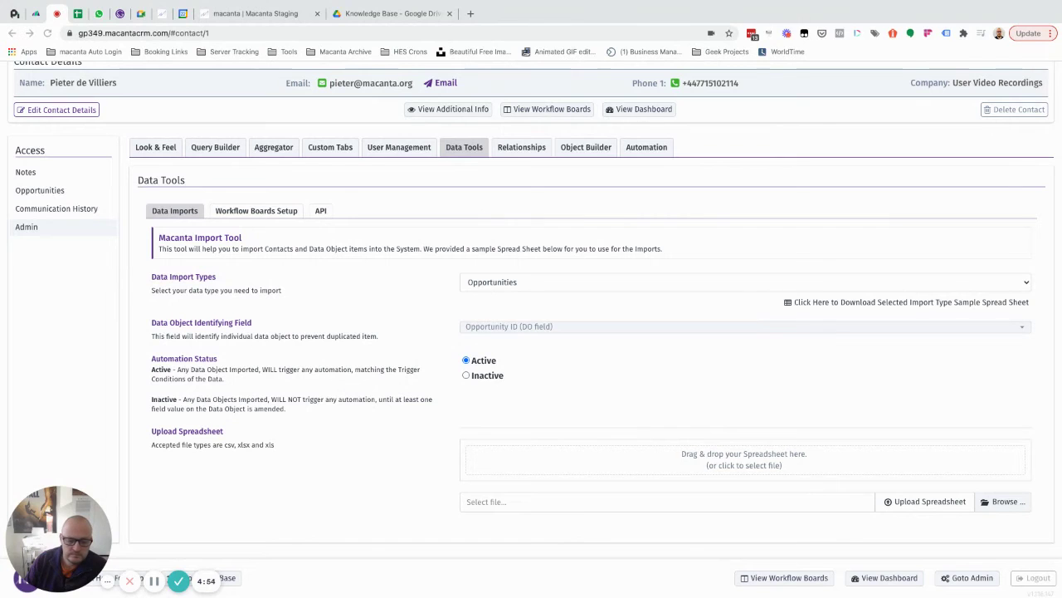
drag(402, 511, 629, 466)
scroll(629, 465, down, 2)
click(656, 459)
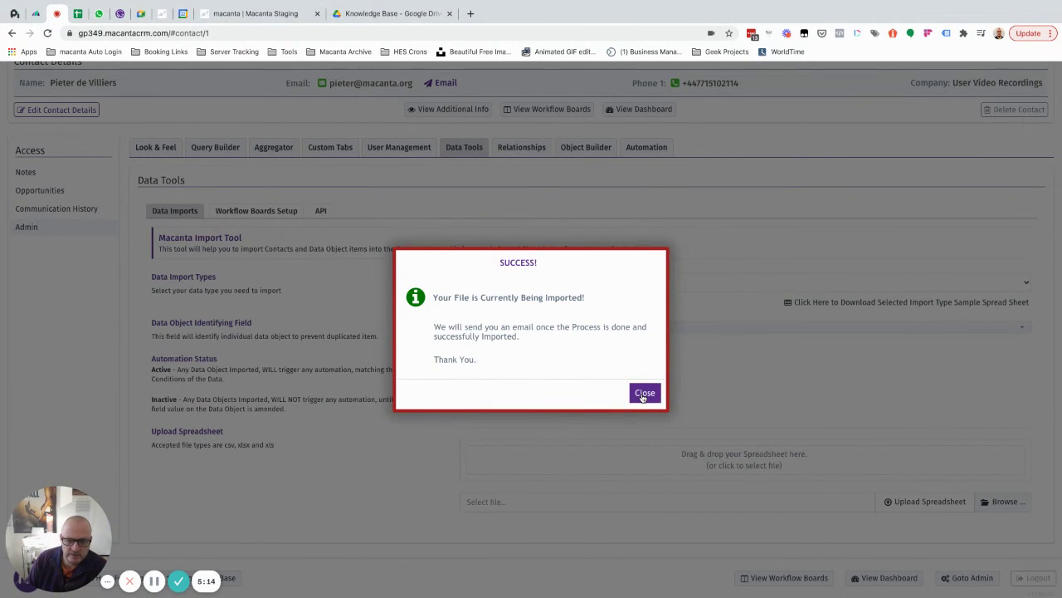
click(645, 394)
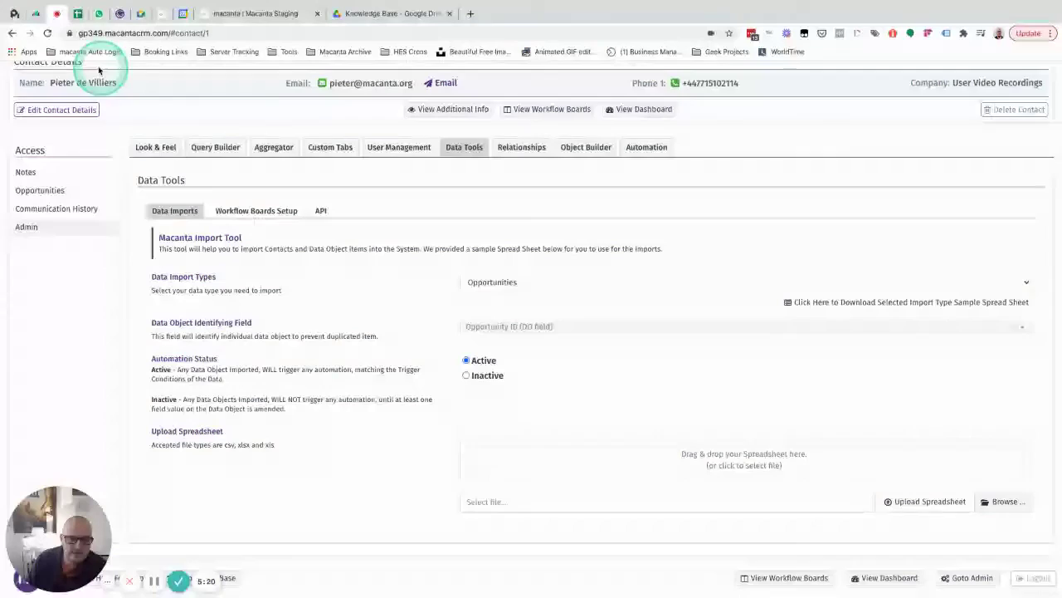
Search the contacts by name for "contact" and open the record of the contact at Company1
scroll(133, 136, up, 2)
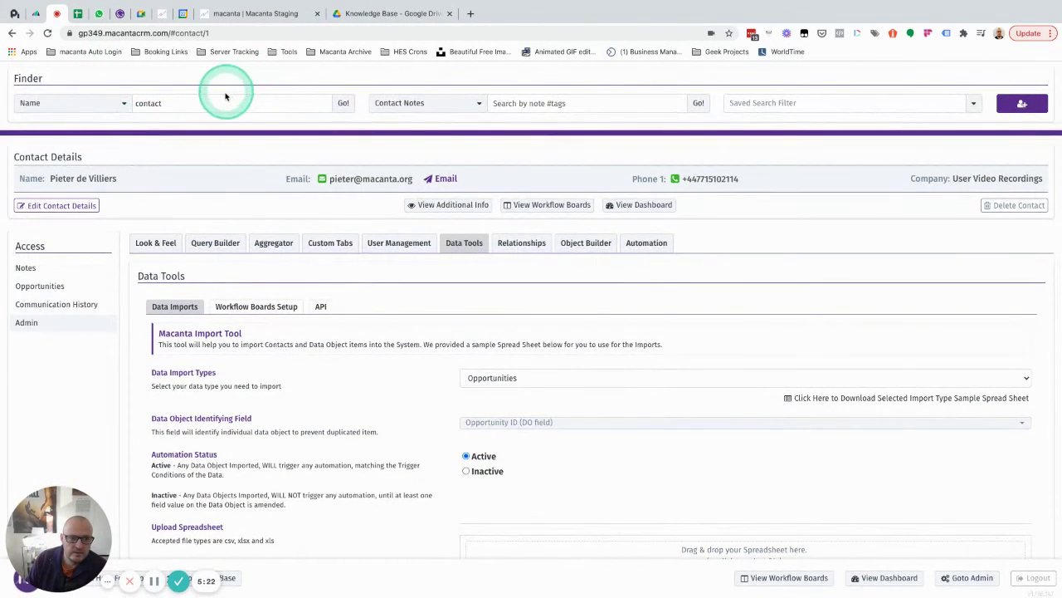
click(215, 99)
key(Return)
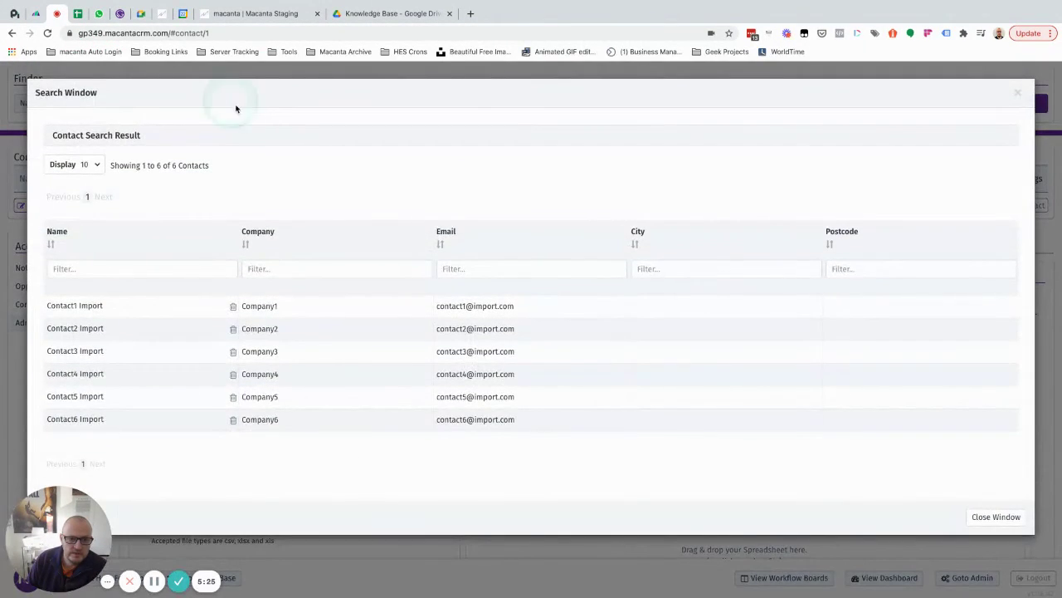
click(71, 305)
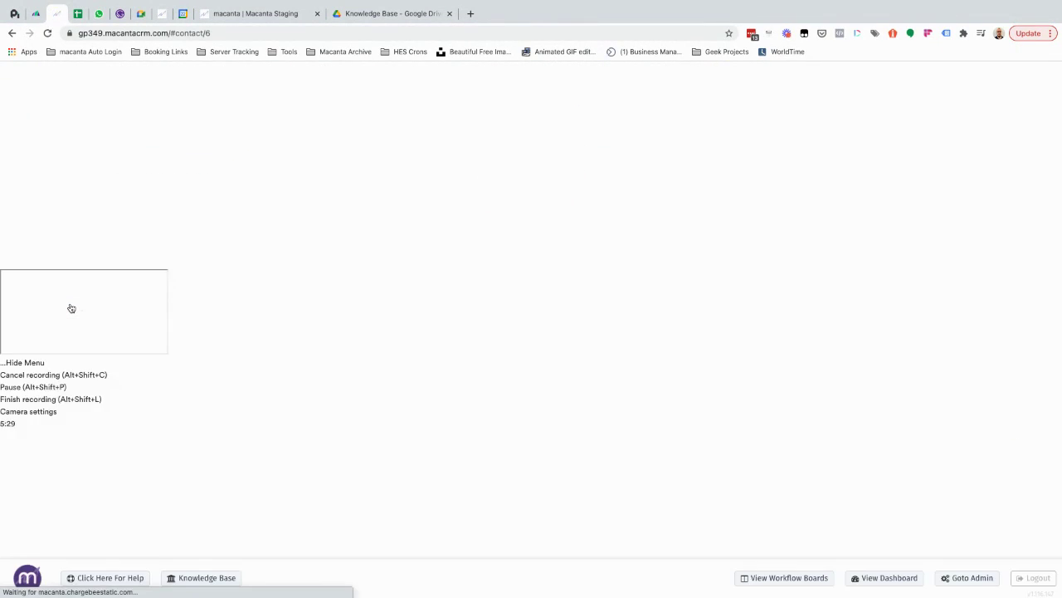
Open the Company1 contact's Opportunities and examine the imported opportunity's fields and the contact's relationship to it
click(51, 286)
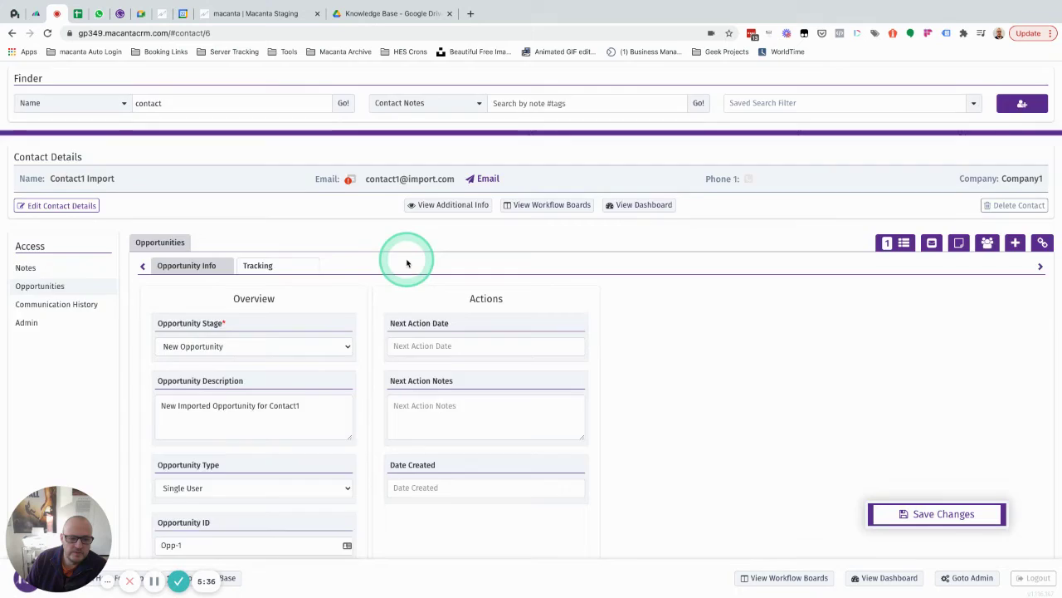
scroll(408, 261, down, 4)
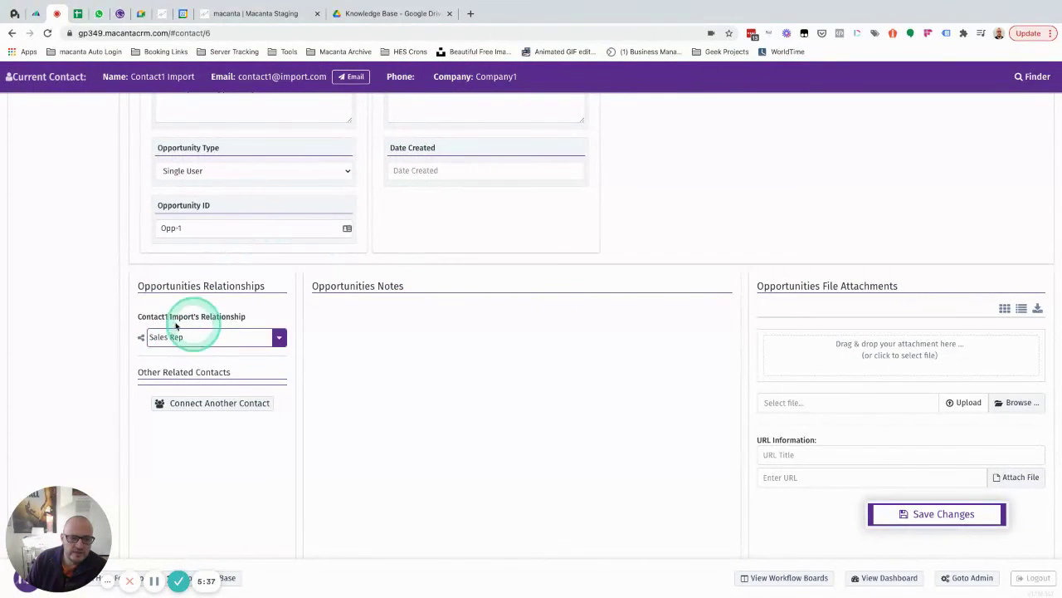
scroll(138, 301, up, 1)
scroll(138, 300, up, 5)
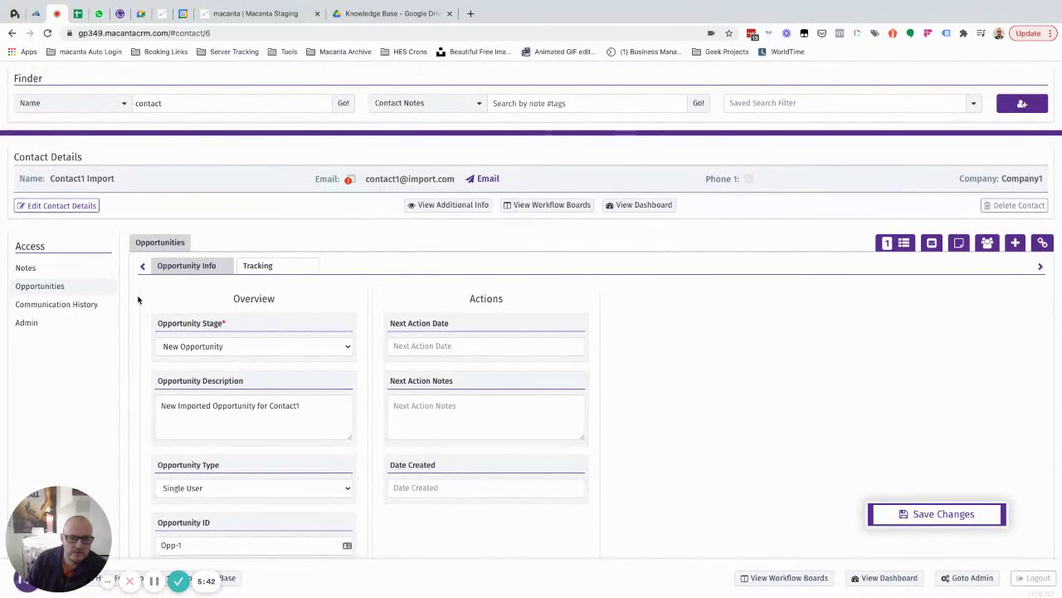
Repeat the contact name search for "contact" and open the record of the contact at Company3
click(55, 317)
click(213, 206)
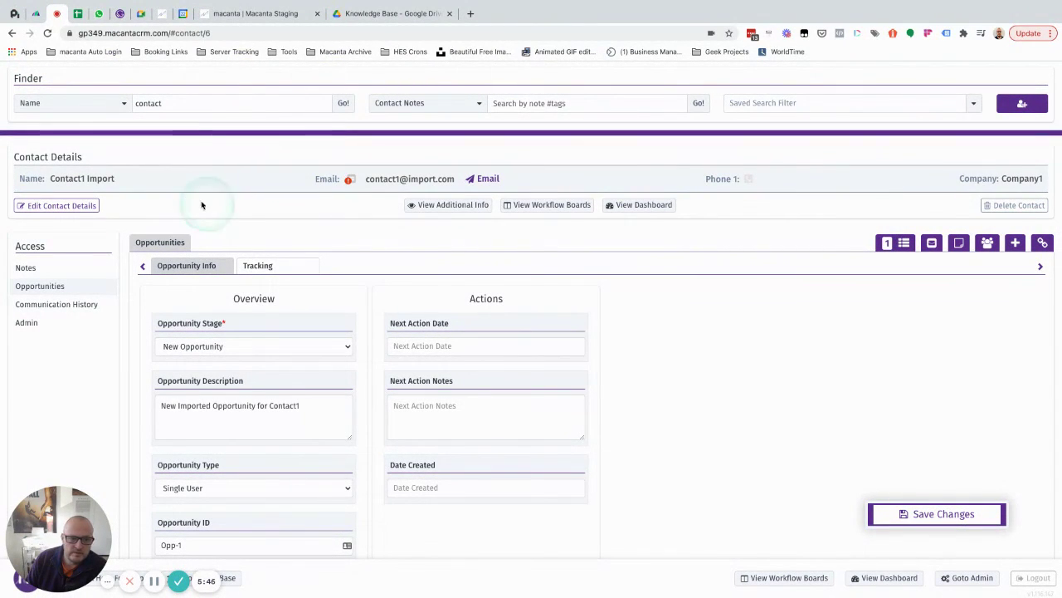
click(181, 101)
key(Return)
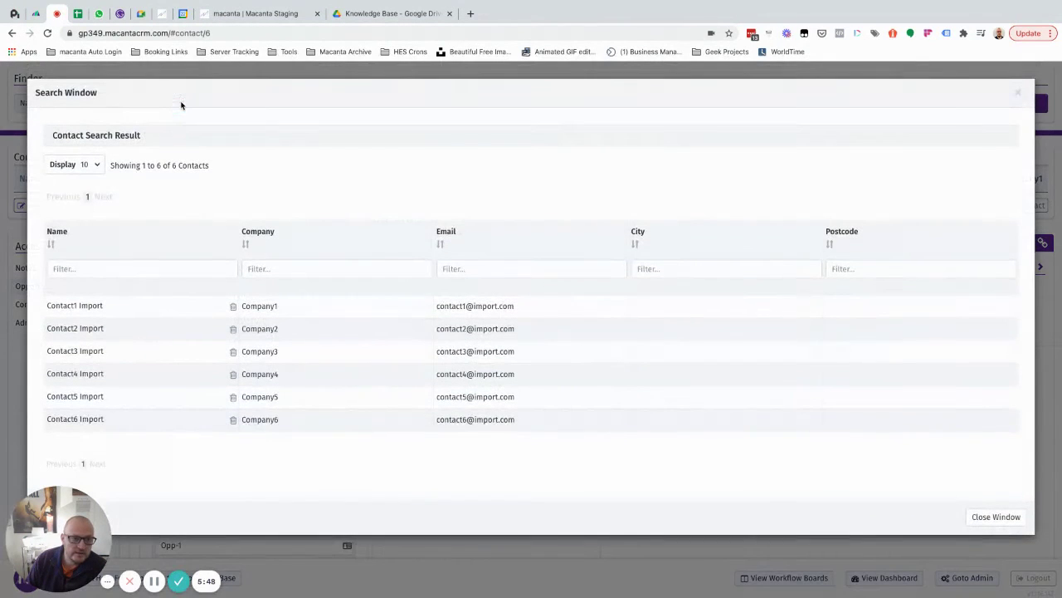
click(251, 455)
click(76, 351)
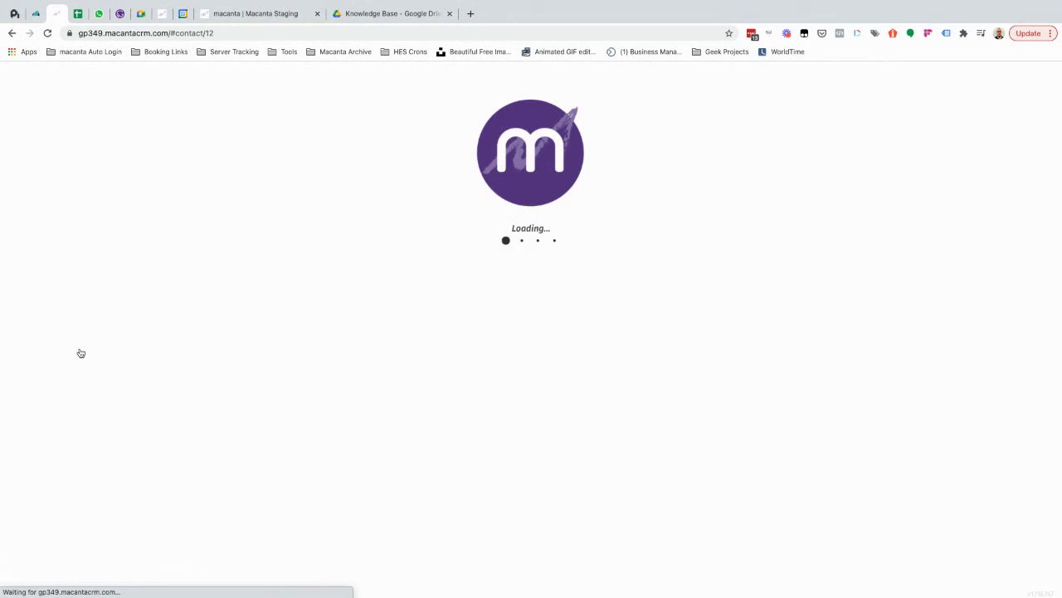
Open the Company3 contact's Opportunities and examine the stage, description, type and ID of the imported opportunity
click(108, 266)
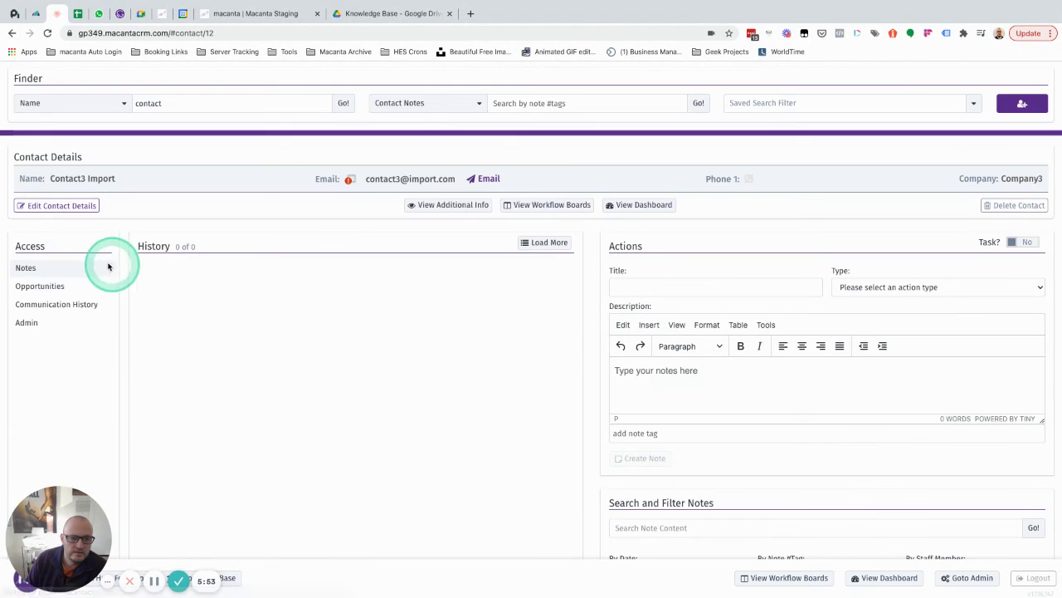
click(59, 286)
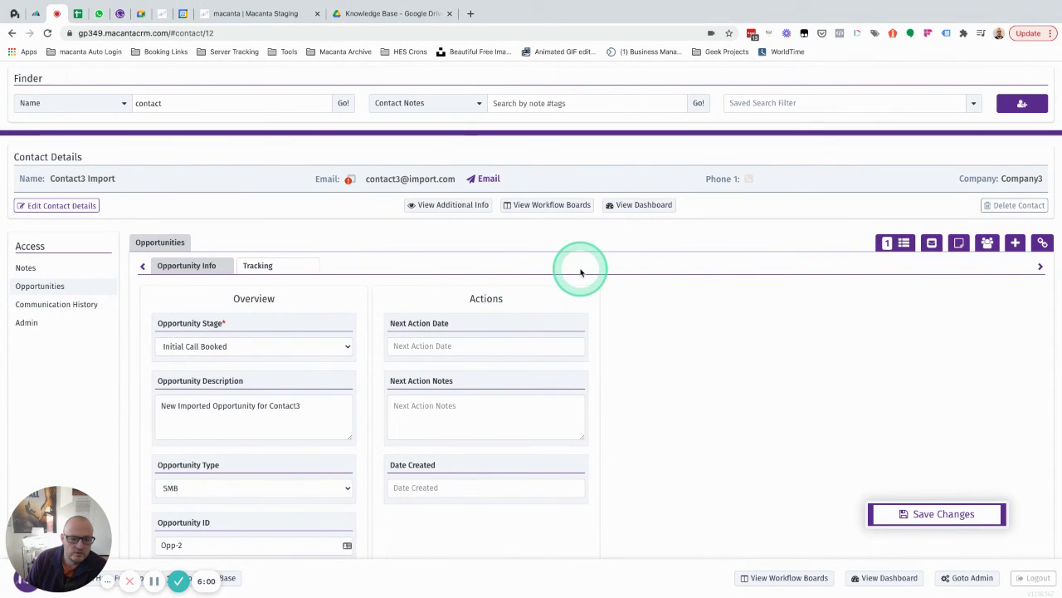
scroll(581, 272, down, 1)
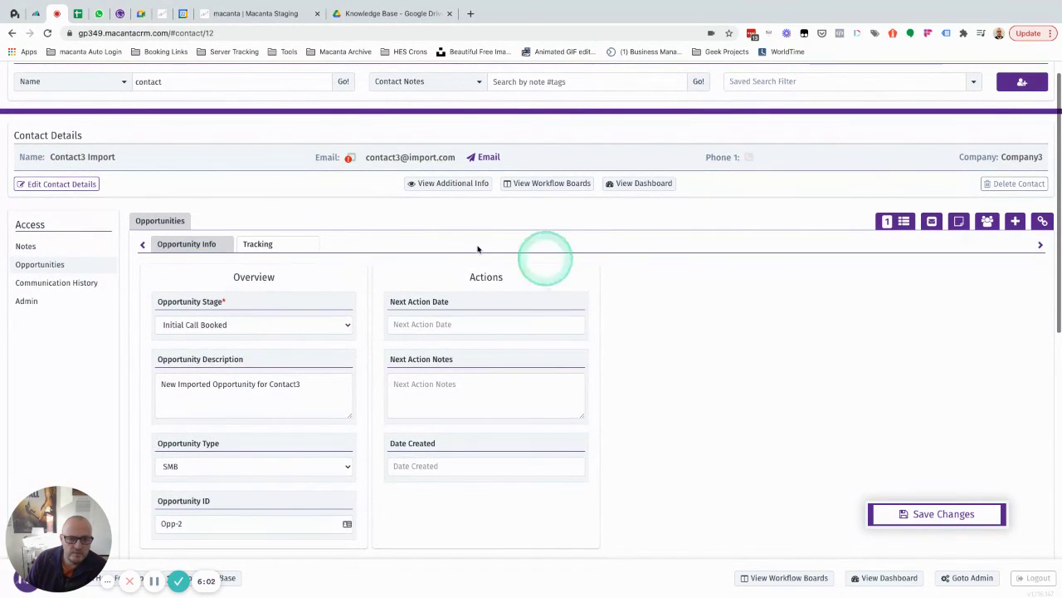